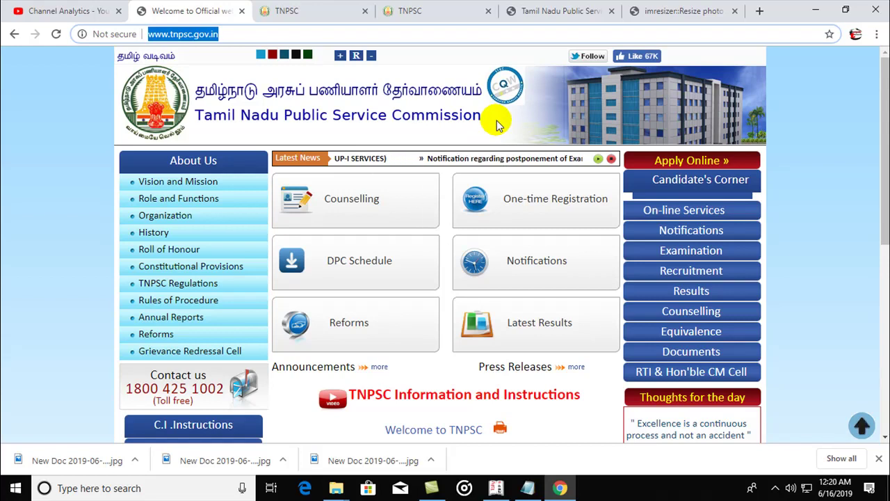
left_click(171, 35)
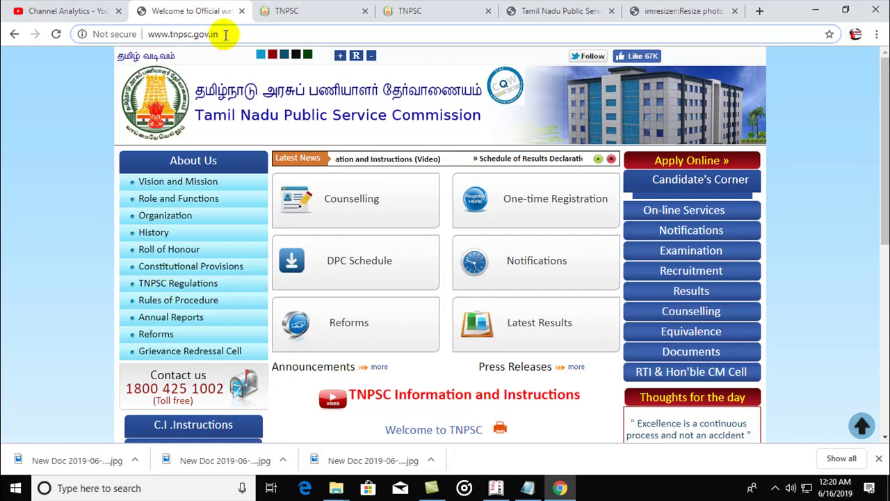
left_click(239, 34)
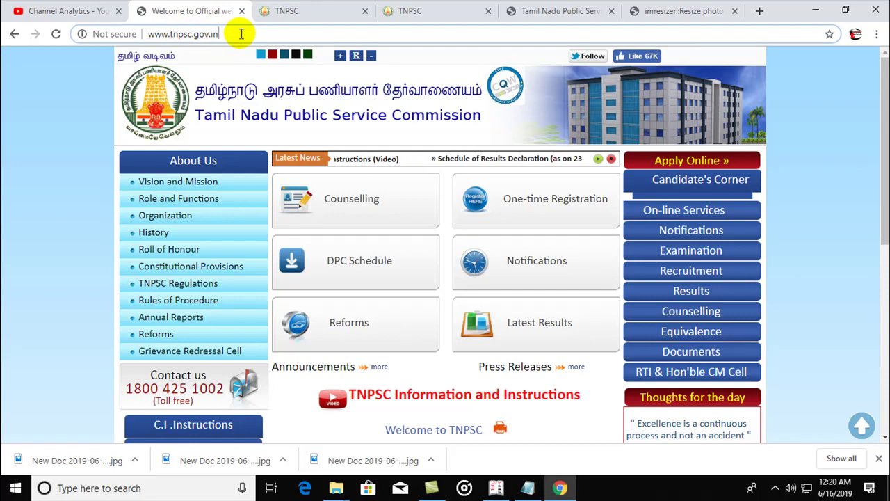
left_click(684, 163)
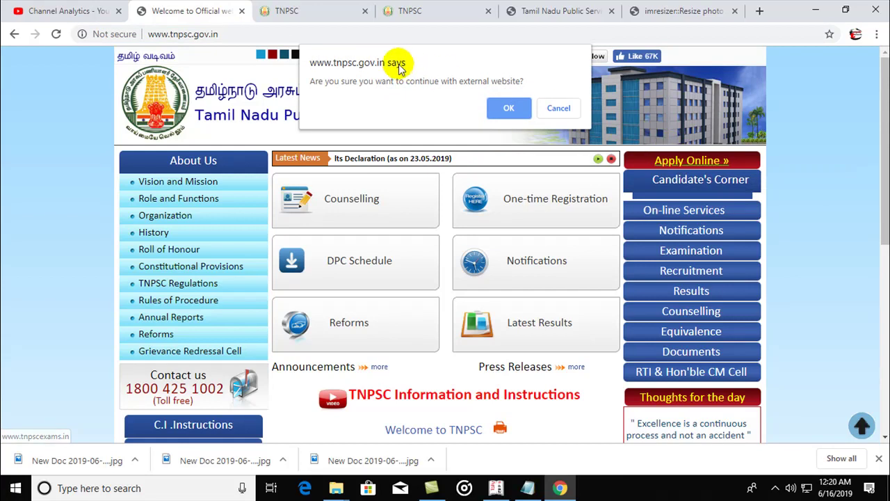
left_click(560, 108)
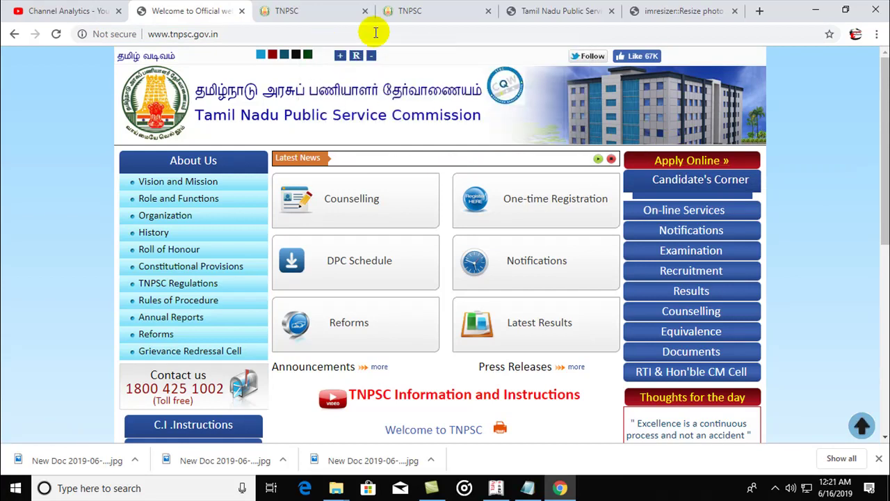
Open the One Time Registration form from the tnpscexams.in page, and close the duplicate TNPSC page
left_click(309, 10)
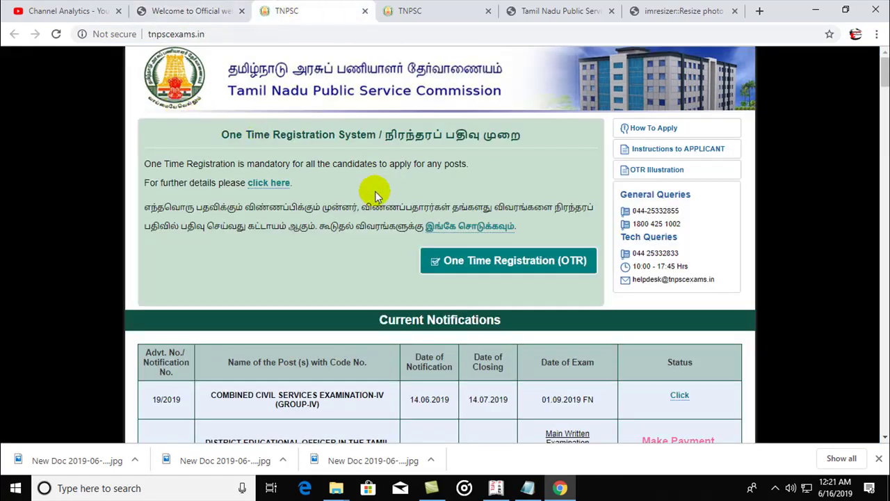
left_click(552, 268)
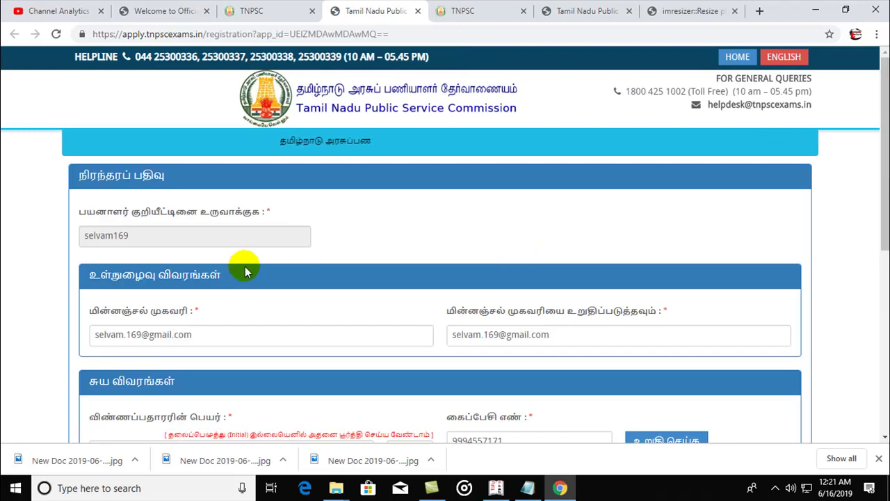
scroll(209, 244, "down", 3)
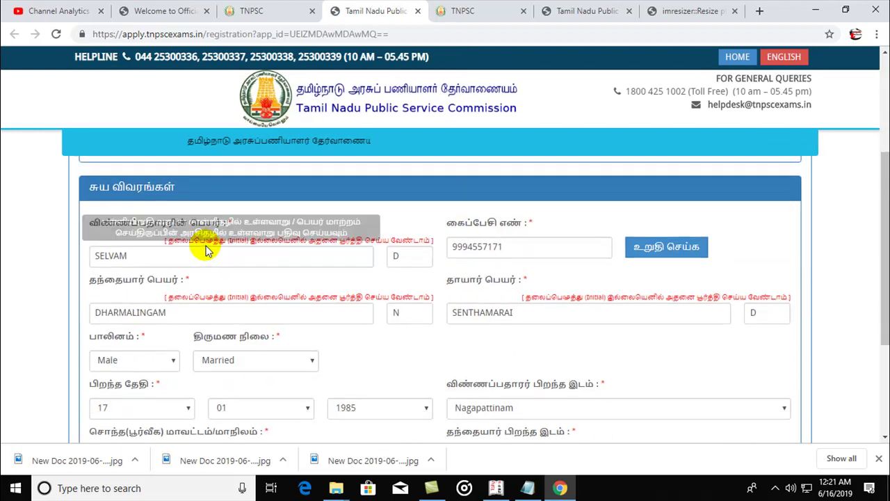
scroll(206, 250, "up", 3)
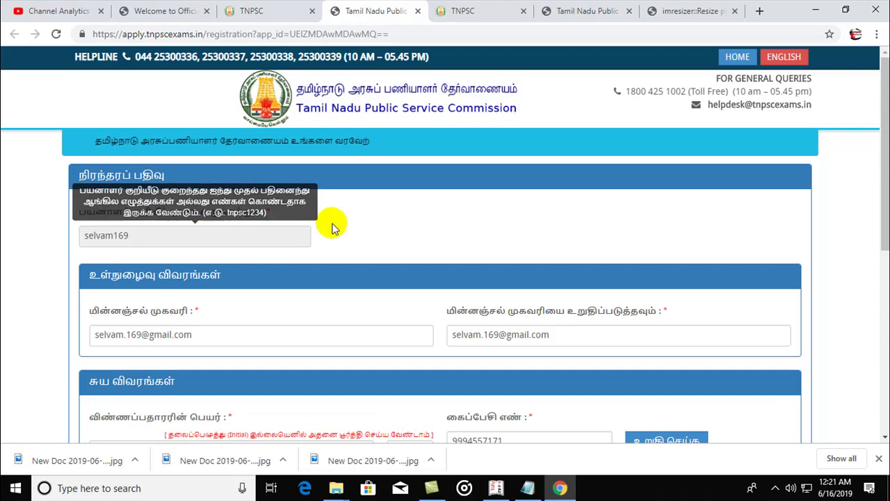
left_click(487, 14)
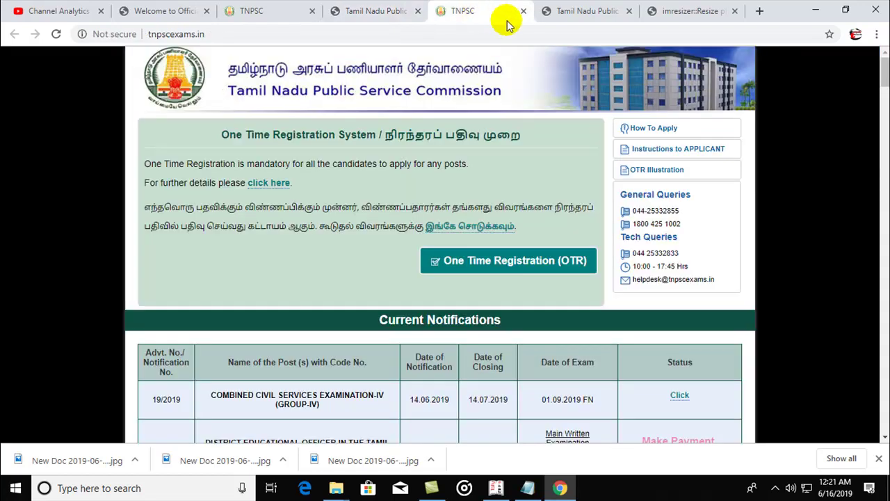
left_click(523, 12)
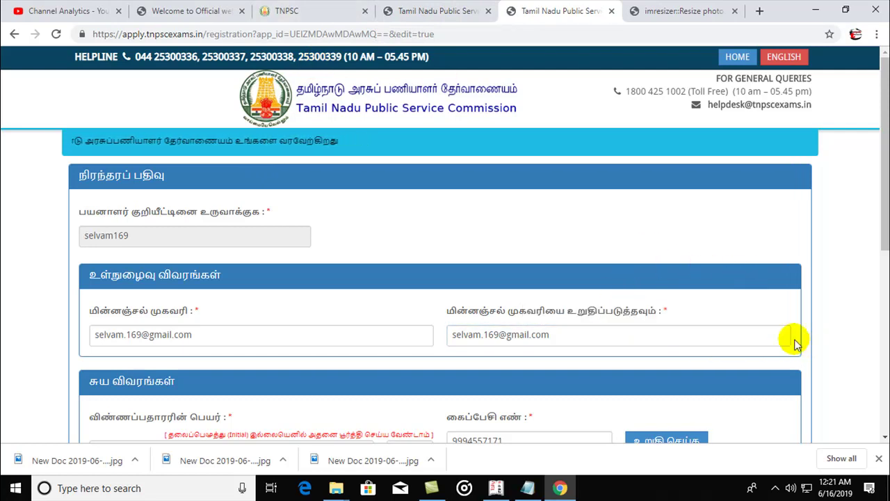
Examine the user ID and the e-mail and confirm e-mail fields of the editable registration form
scroll(797, 341, "down", 1)
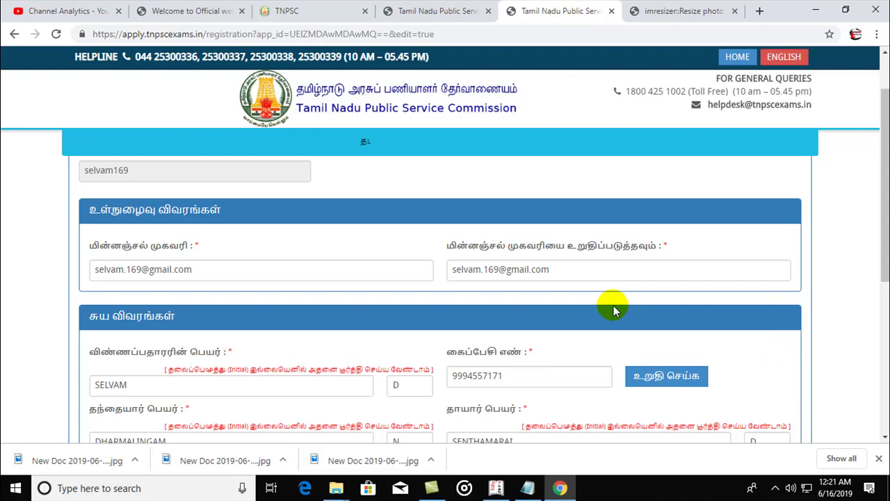
scroll(613, 306, "up", 1)
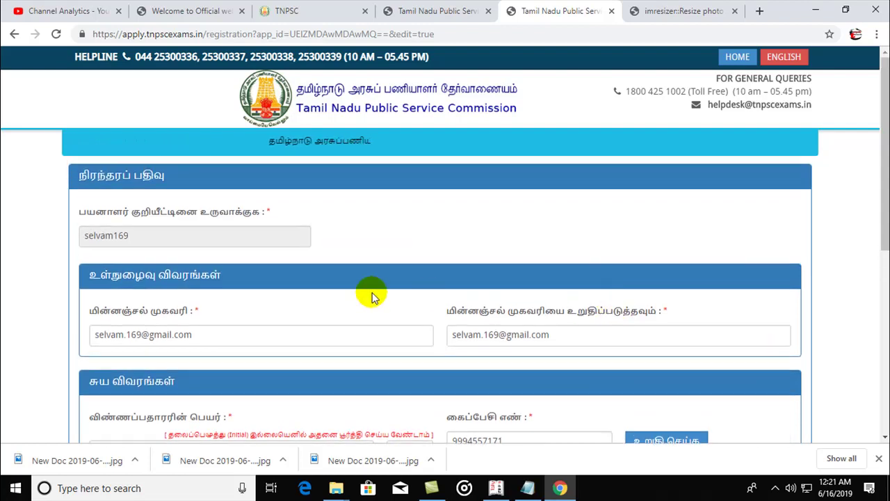
left_click(700, 334)
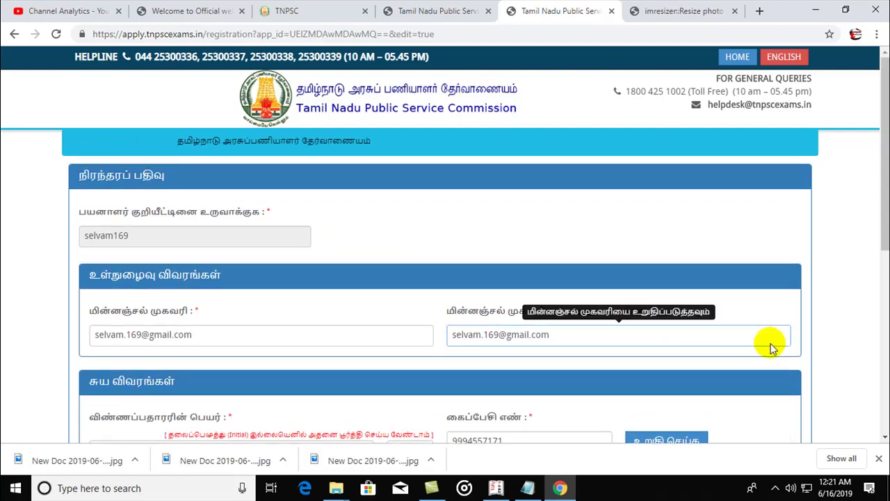
left_click(547, 299)
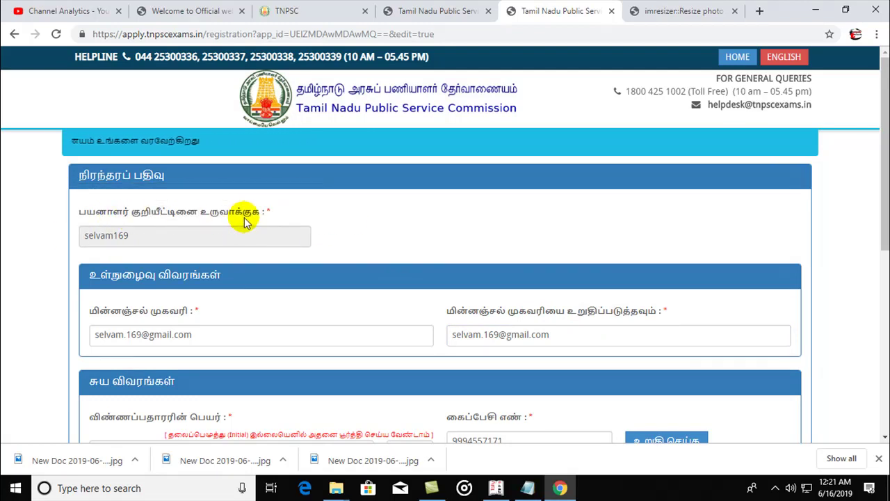
mouse_move(139, 234)
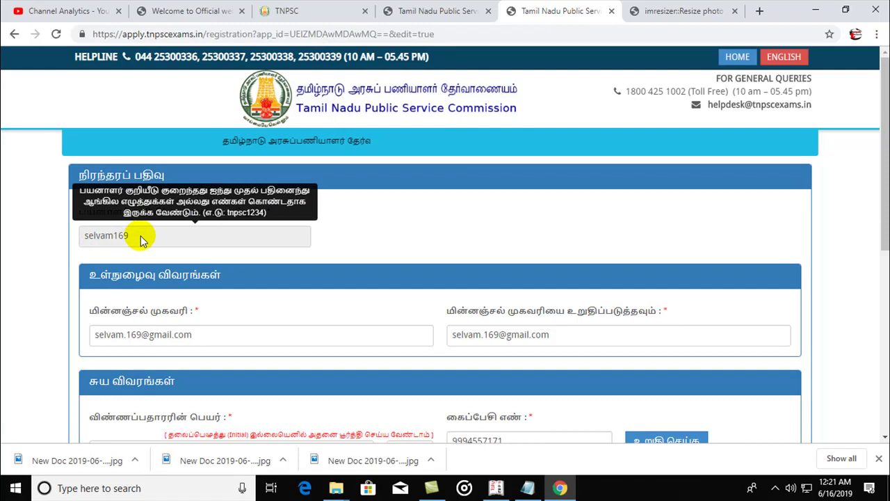
scroll(139, 240, "down", 1)
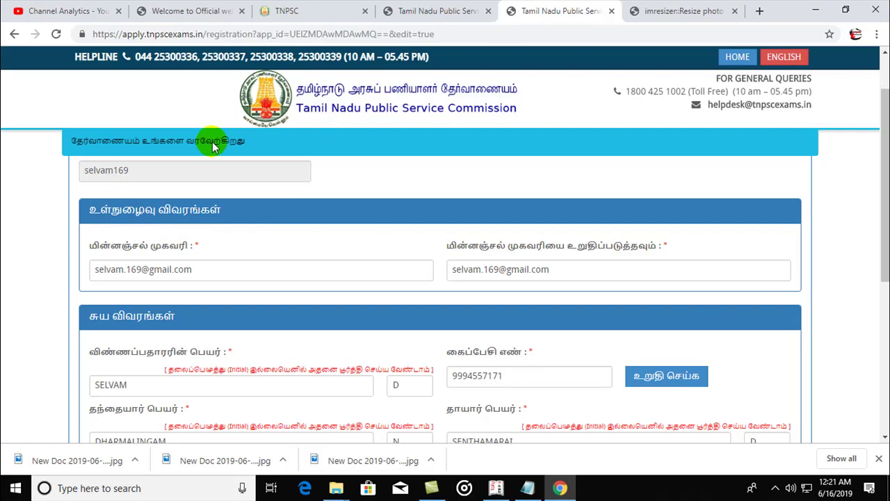
scroll(167, 183, "down", 1)
scroll(165, 186, "up", 2)
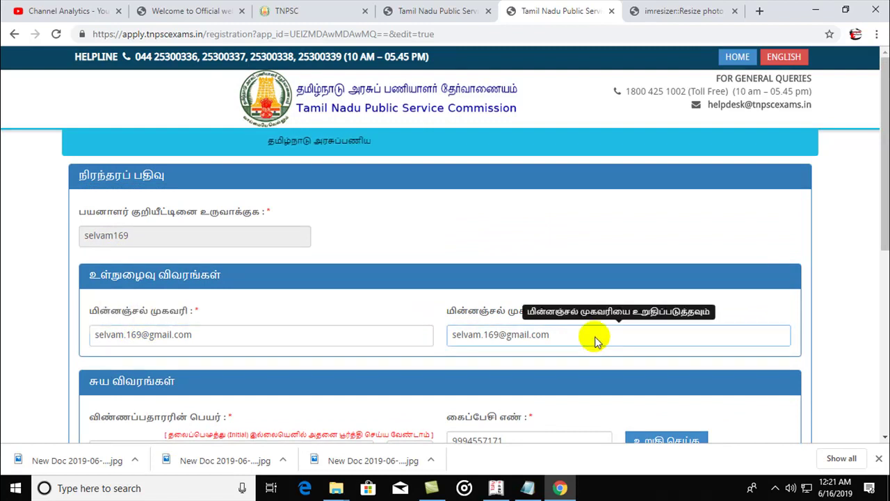
Submit the applicant's mobile number for confirmation in the personal details and acknowledge the notice
scroll(595, 341, "down", 3)
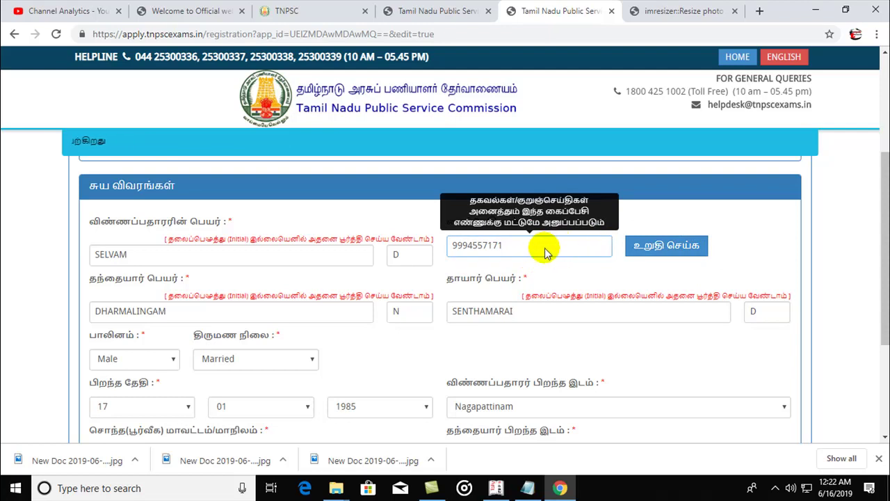
left_click(656, 246)
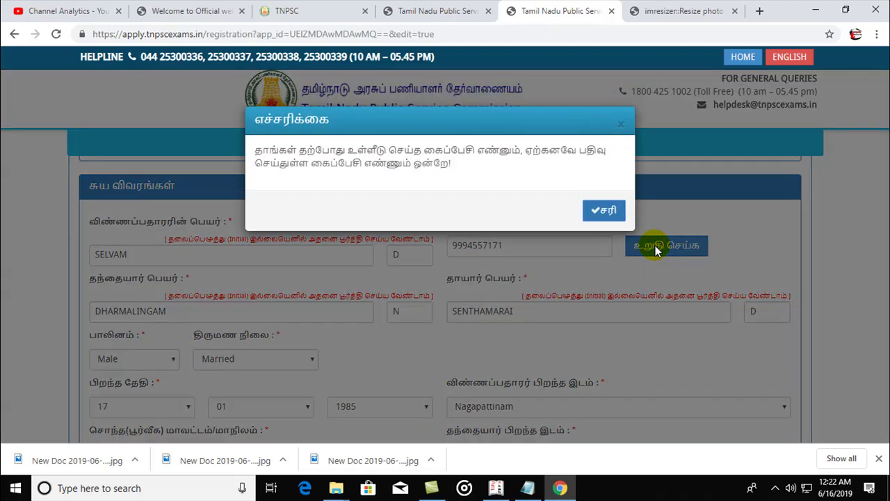
left_click(602, 210)
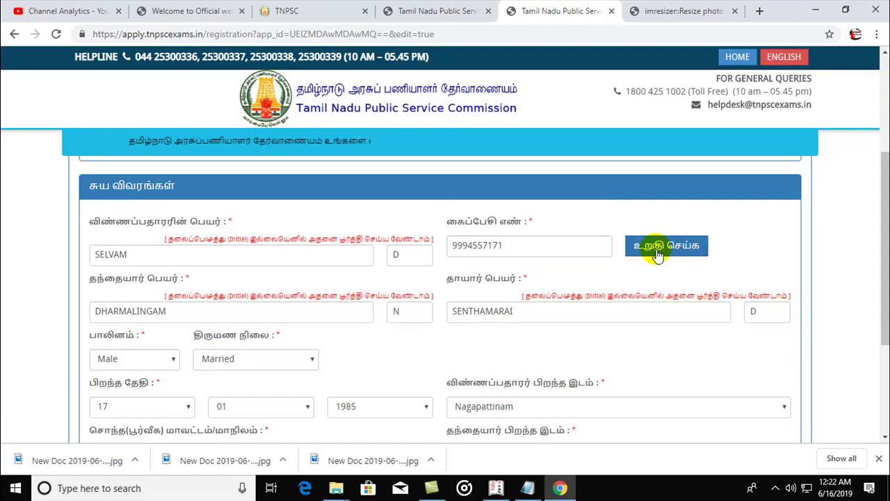
Review the remaining personal details, from gender to nationality, and save them to continue to the community certificate section
scroll(161, 358, "down", 2)
scroll(153, 229, "up", 2)
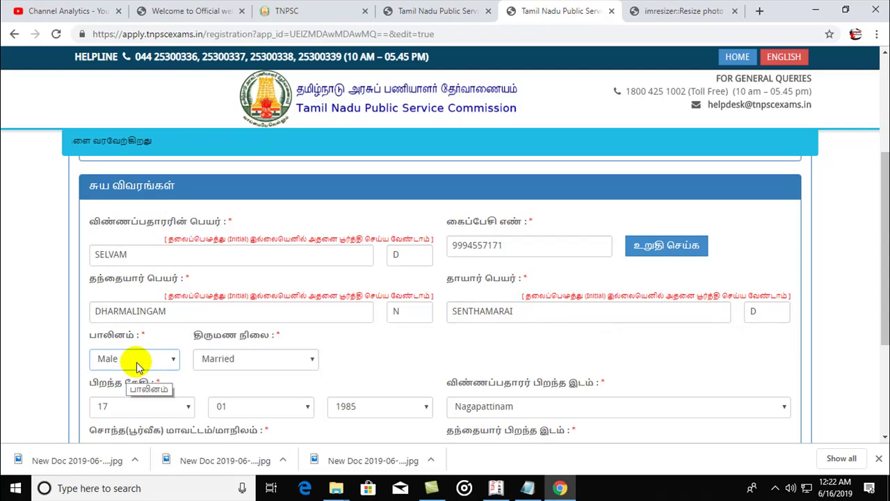
scroll(231, 358, "down", 2)
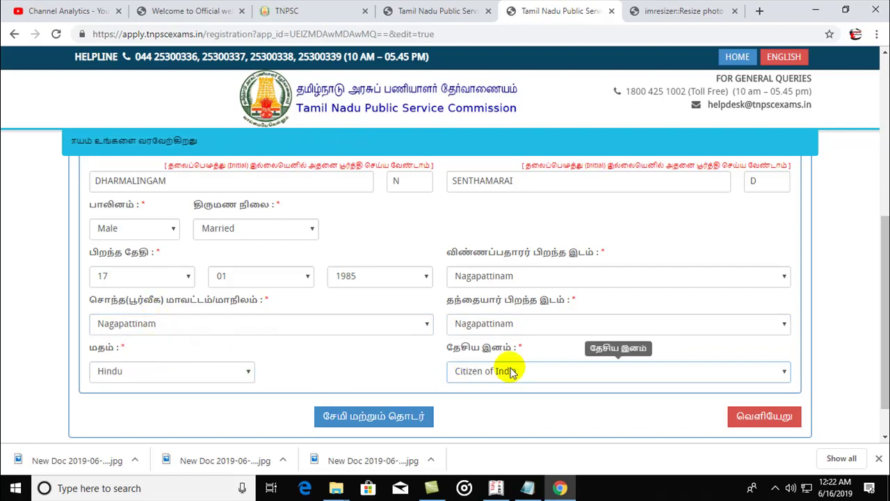
left_click(387, 421)
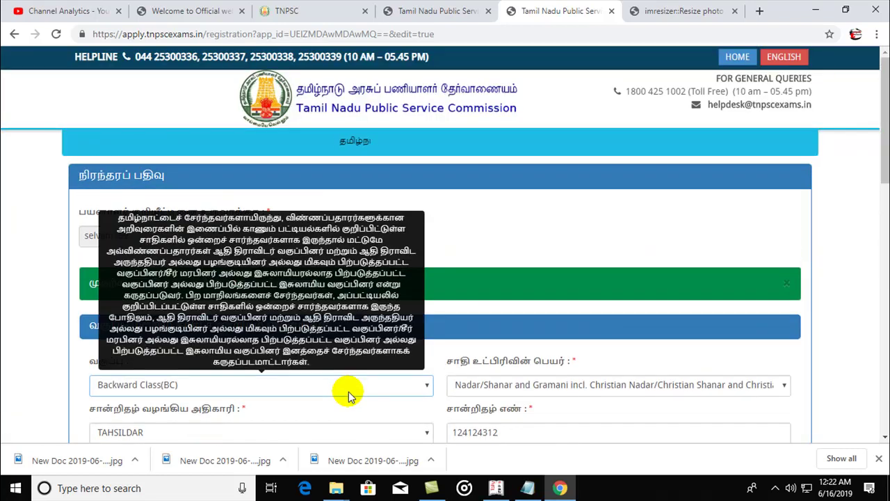
Select Backward Class(BC) as the community in the community and caste certificate details
scroll(447, 223, "down", 2)
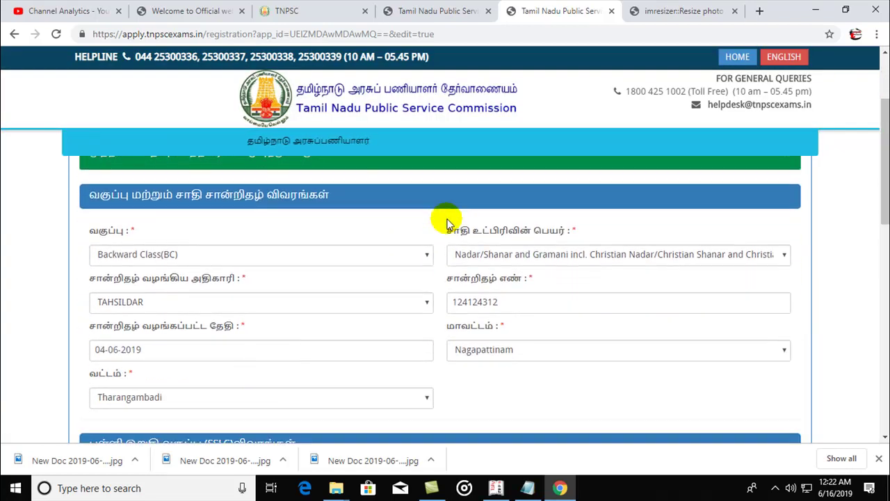
left_click(153, 254)
left_click(158, 343)
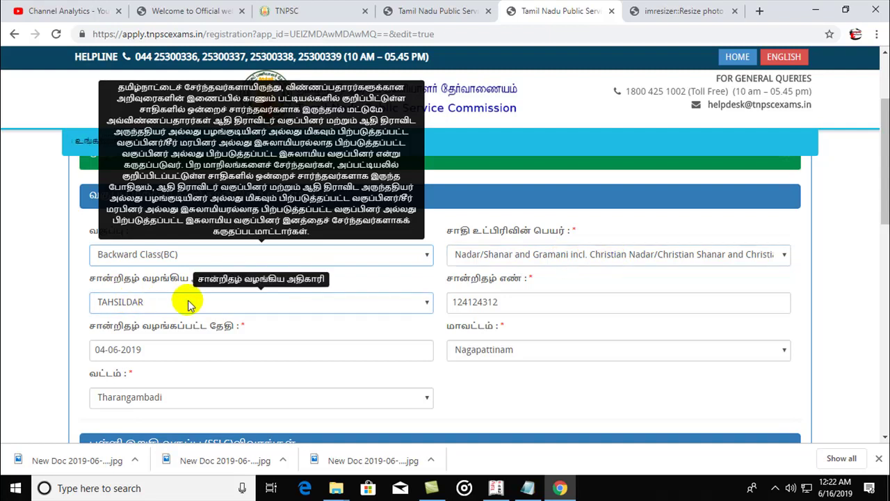
left_click(66, 283)
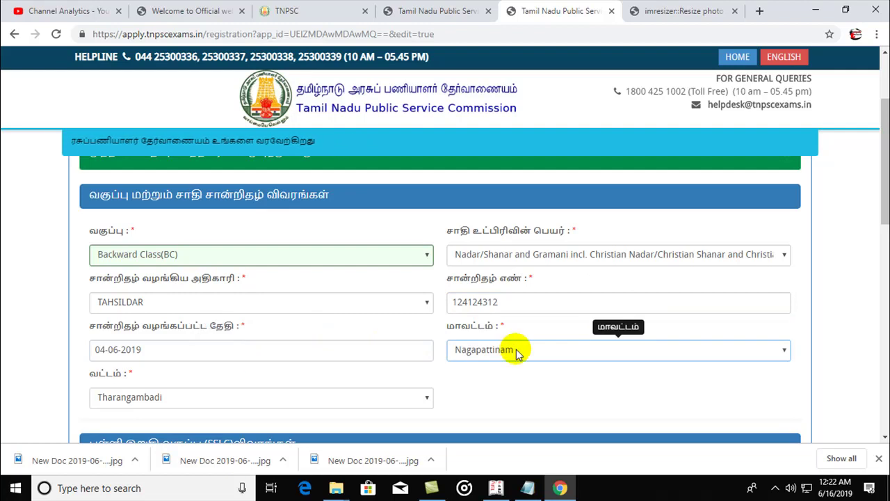
Select State Board as the education board in the SSLC details and acknowledge the warning about entering correct certificate information
scroll(216, 396, "down", 1)
scroll(212, 397, "down", 2)
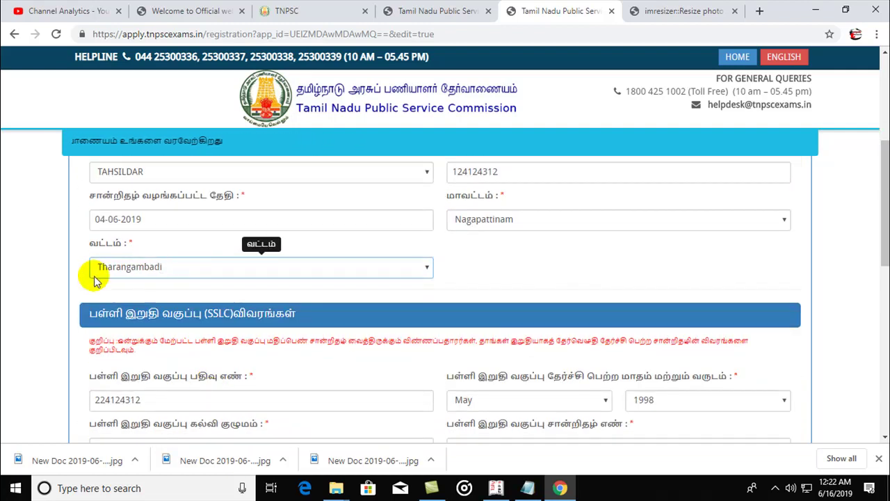
scroll(240, 275, "down", 1)
scroll(244, 284, "up", 1)
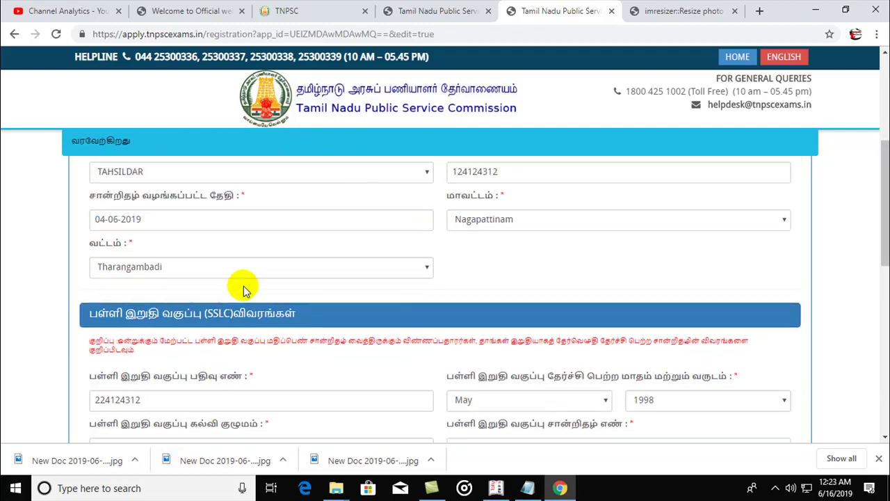
scroll(247, 288, "down", 2)
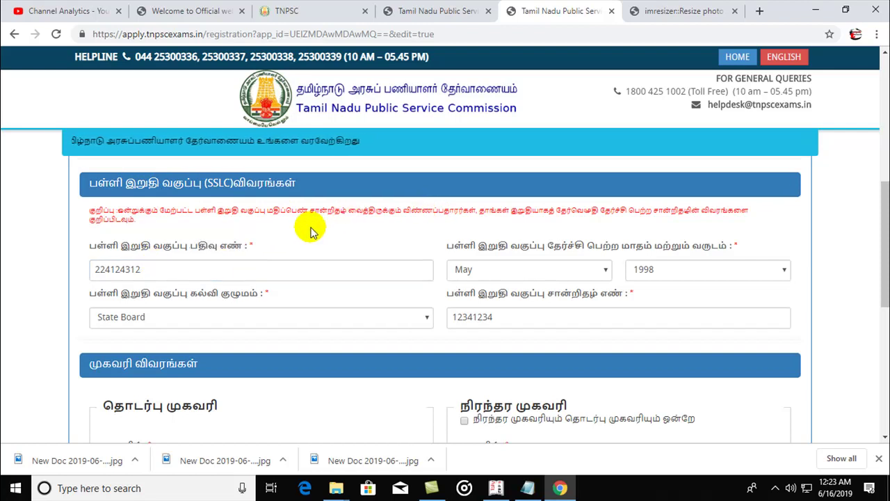
left_click(148, 275)
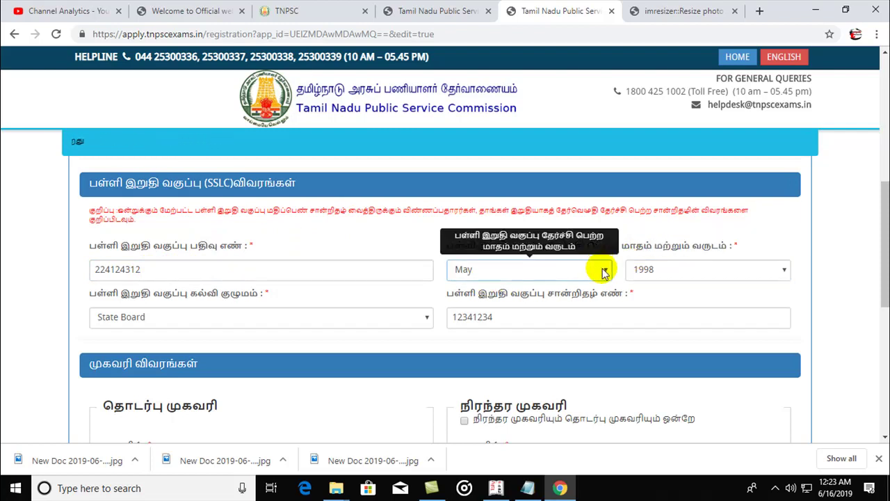
left_click(161, 322)
left_click(148, 368)
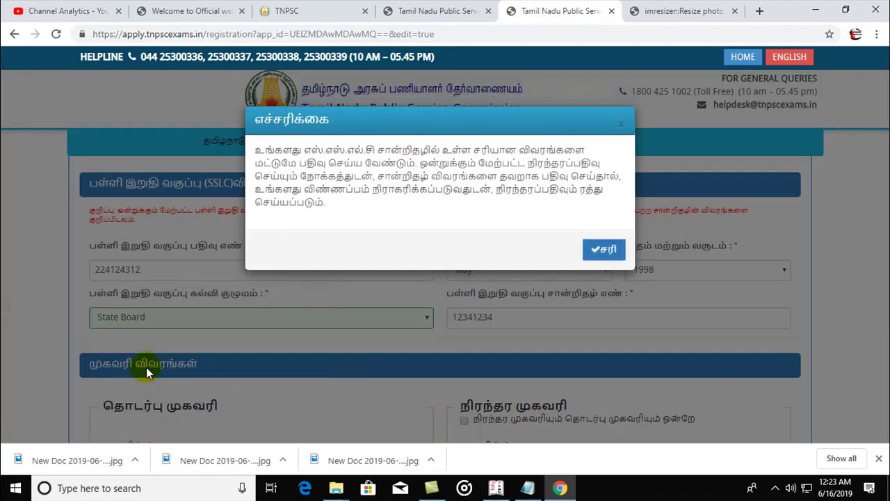
left_click(596, 253)
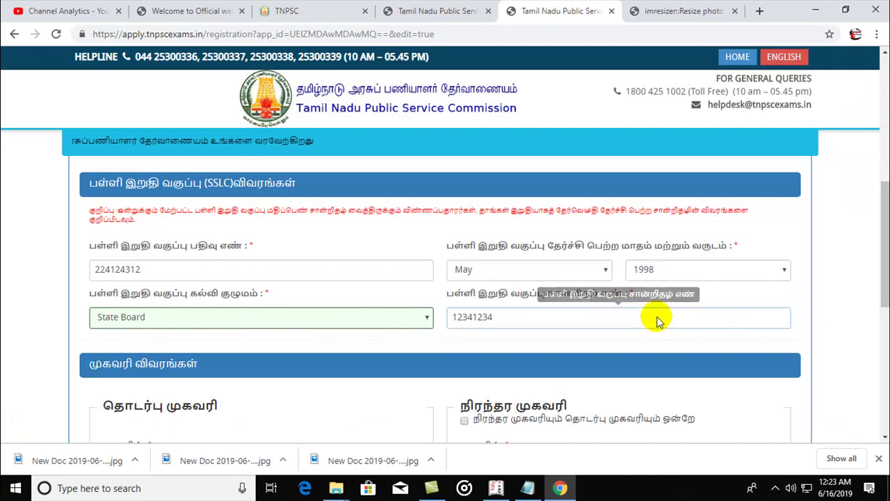
Review the contact and permanent address details, and save them to continue to the photograph and signature upload page
scroll(320, 264, "down", 2)
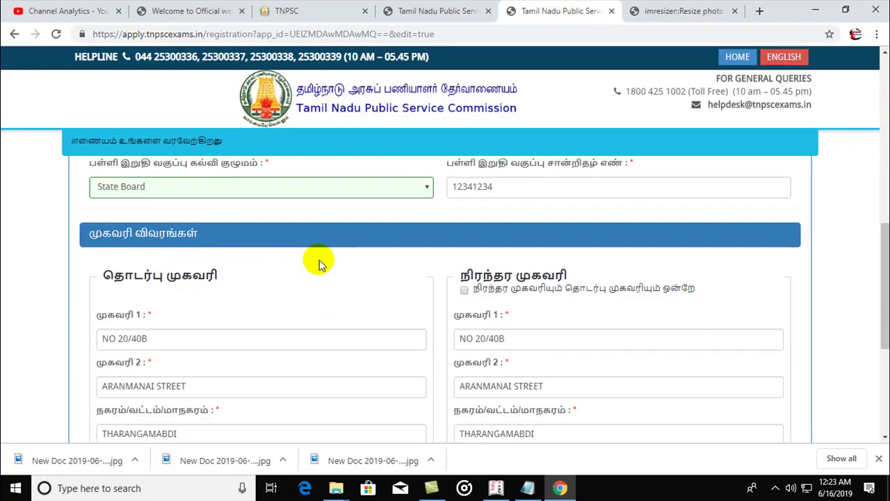
scroll(319, 265, "down", 2)
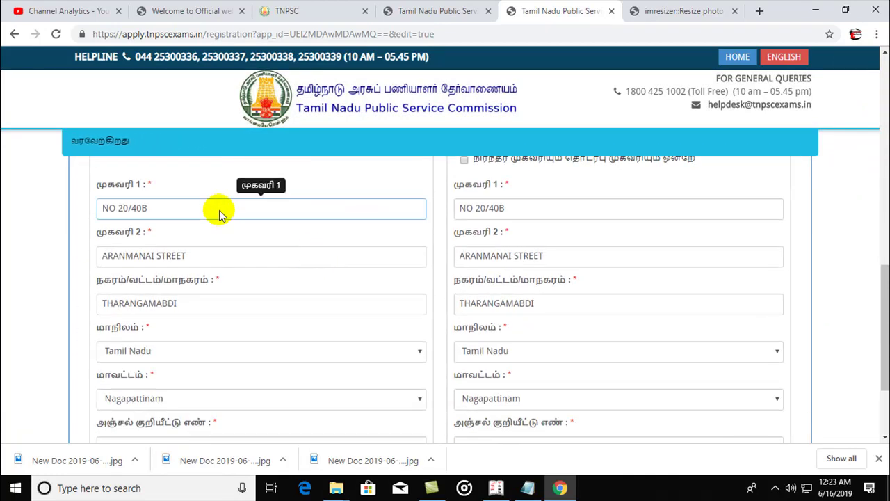
scroll(258, 400, "up", 2)
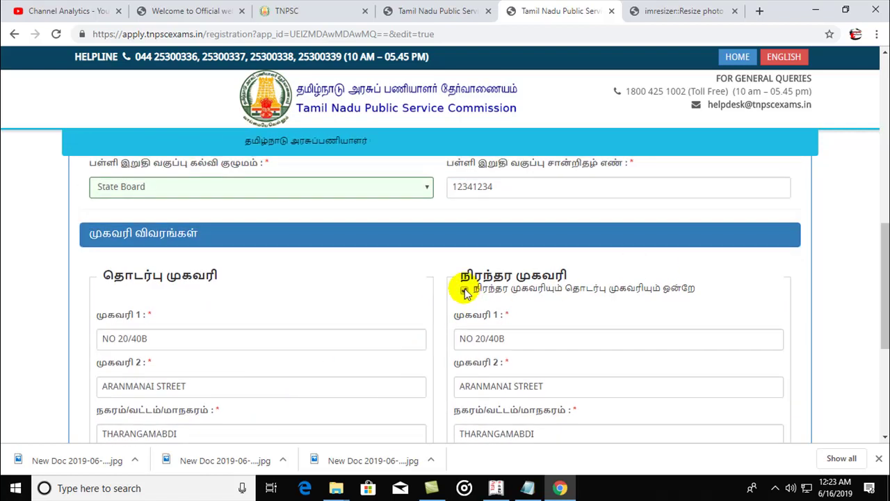
scroll(520, 344, "down", 3)
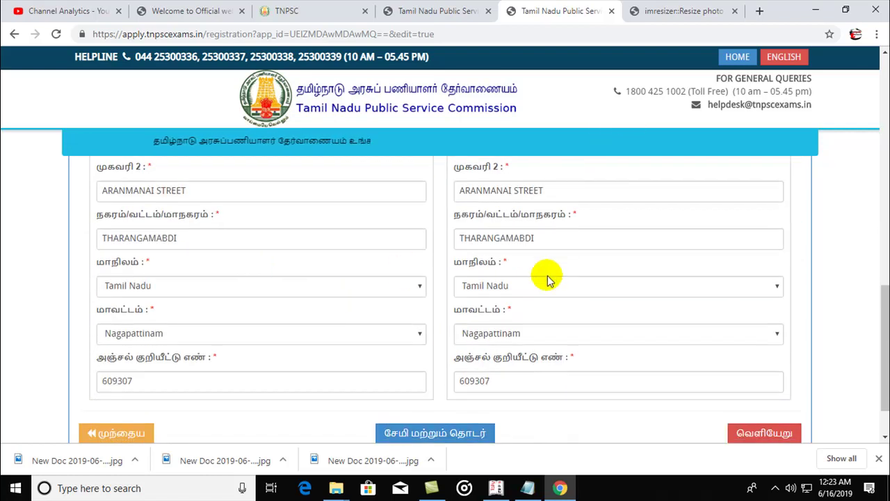
scroll(539, 292, "down", 1)
left_click(409, 370)
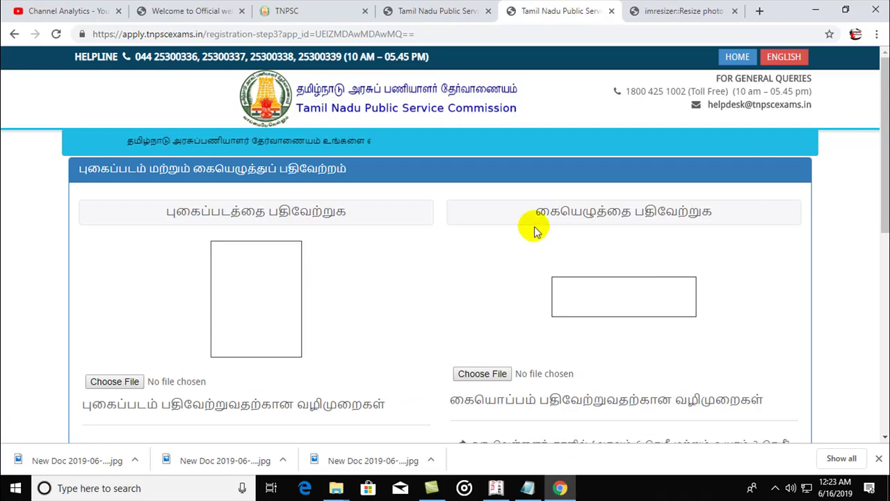
Read the photograph and signature upload guidelines, checking the required dimensions, scan resolution, file sizes and file names
scroll(278, 289, "down", 3)
scroll(278, 287, "up", 2)
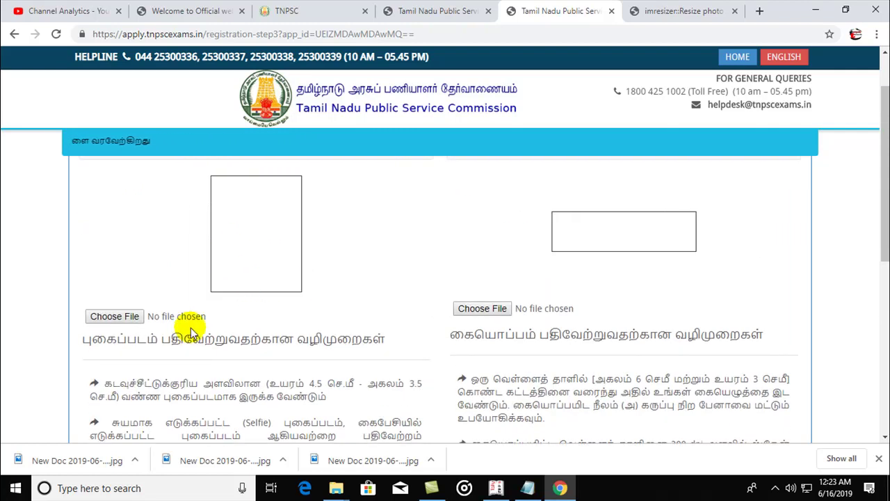
scroll(192, 323, "down", 2)
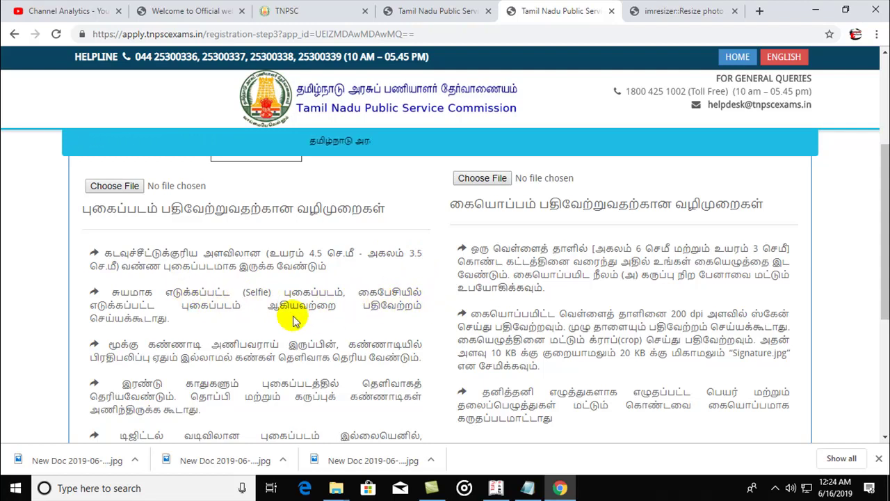
scroll(288, 296, "down", 2)
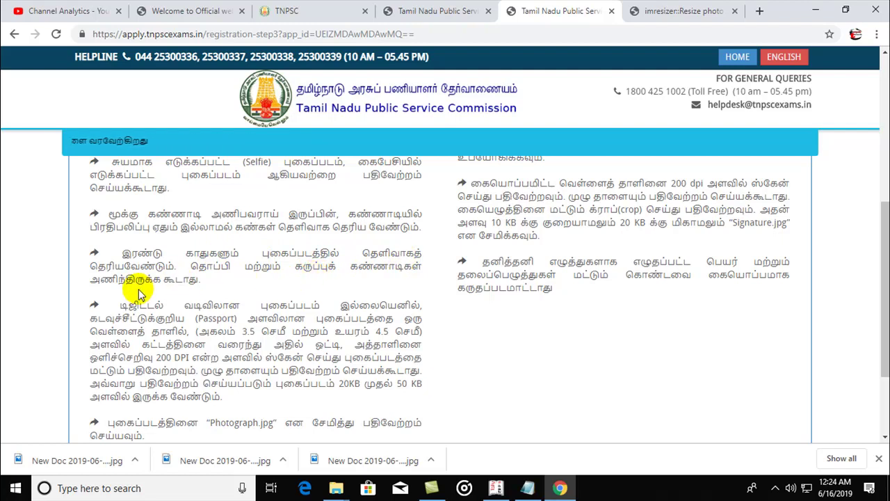
scroll(138, 295, "down", 3)
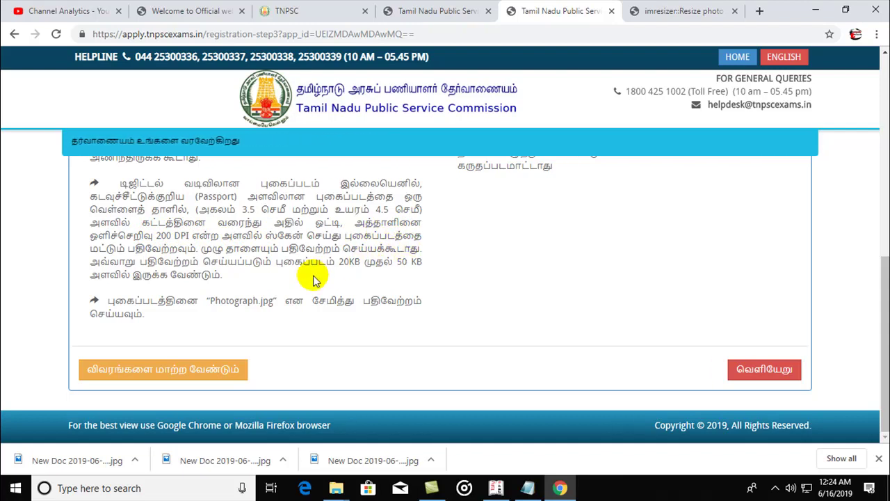
scroll(313, 278, "up", 10)
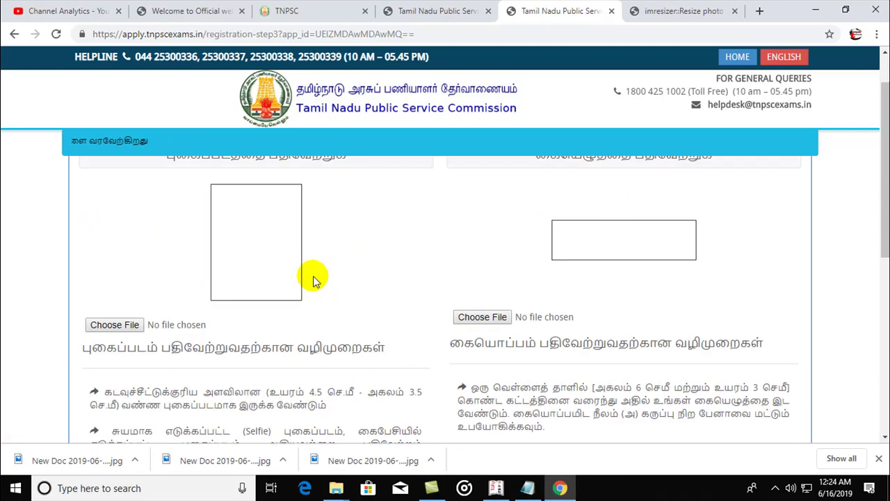
scroll(624, 312, "down", 1)
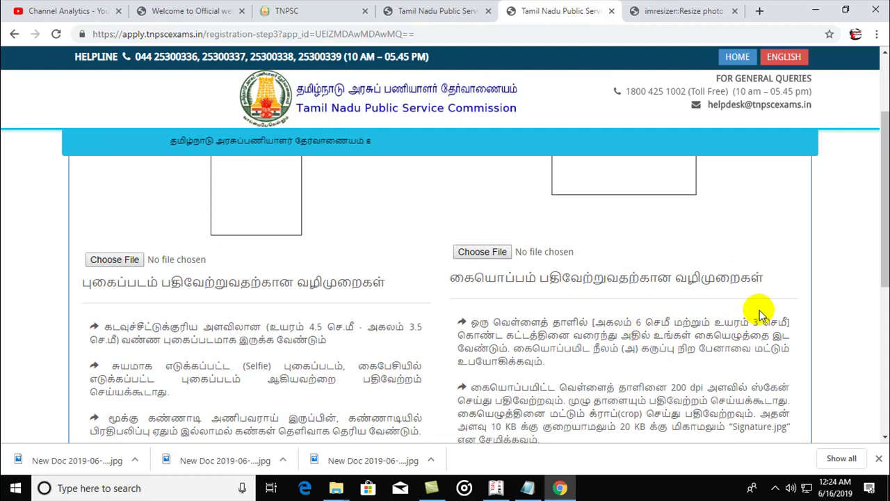
scroll(759, 320, "down", 1)
scroll(763, 312, "up", 2)
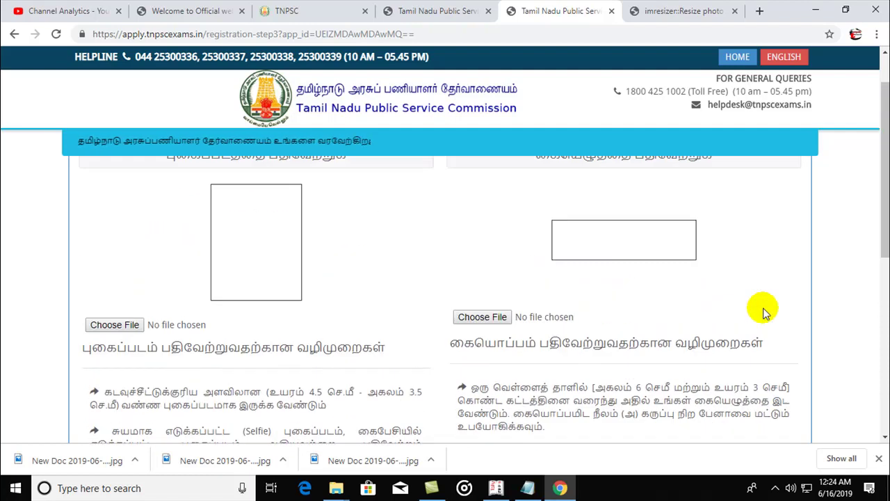
left_click(489, 320)
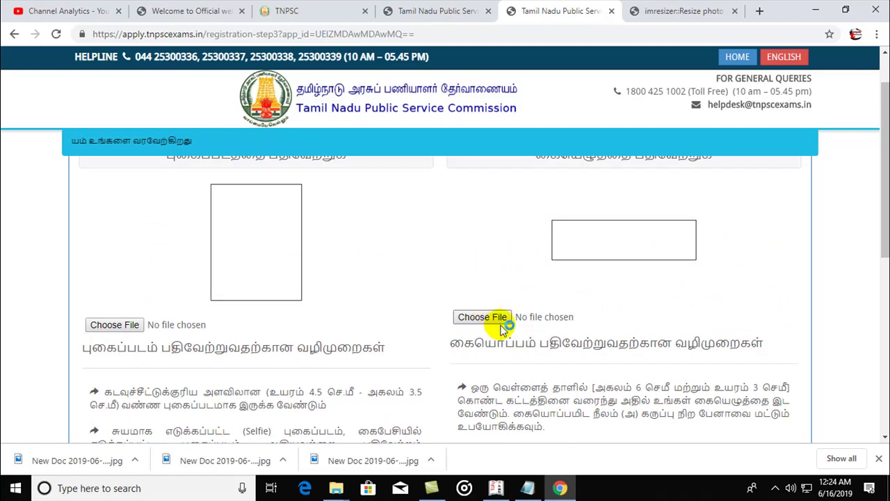
left_click(501, 319)
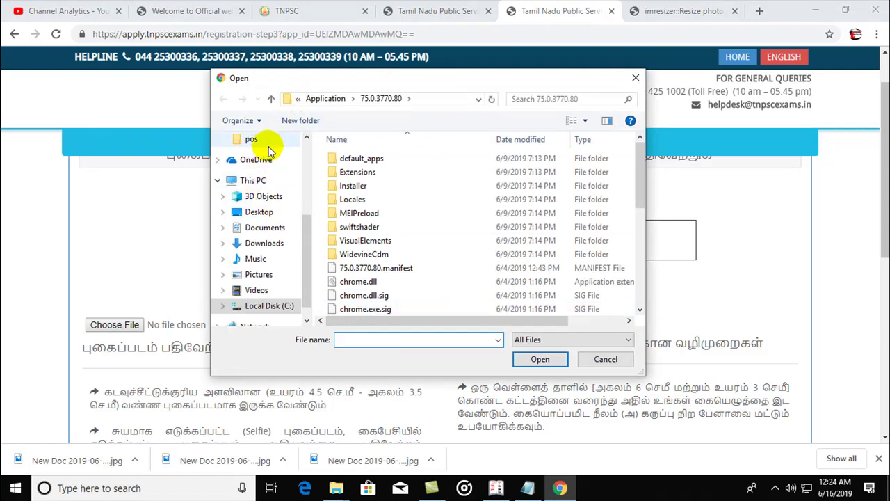
left_click_drag(304, 234, 308, 146)
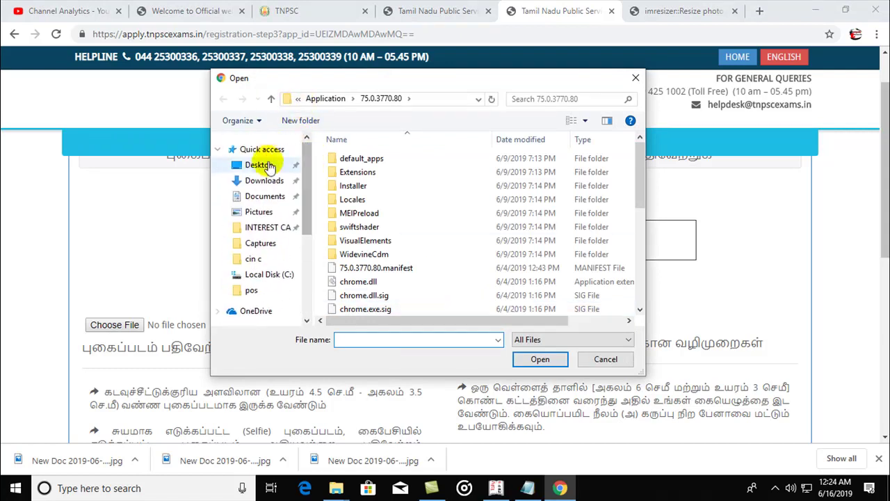
left_click(259, 165)
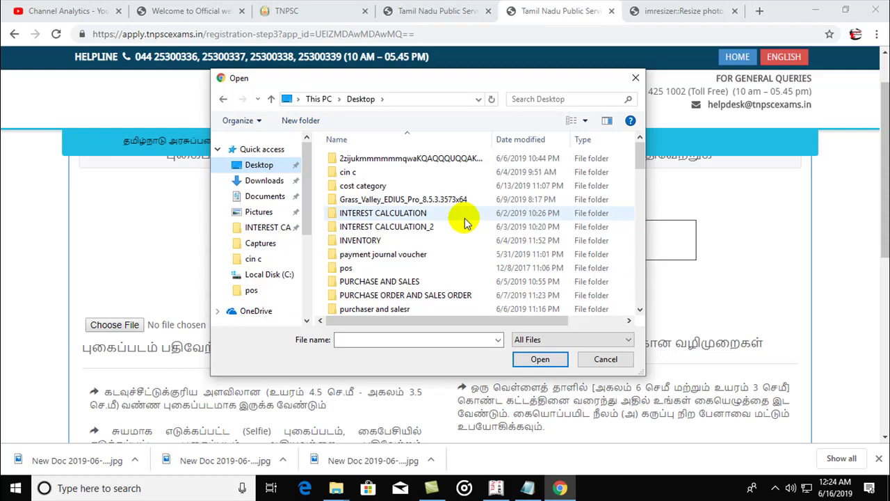
scroll(466, 223, "down", 4)
scroll(466, 223, "down", 8)
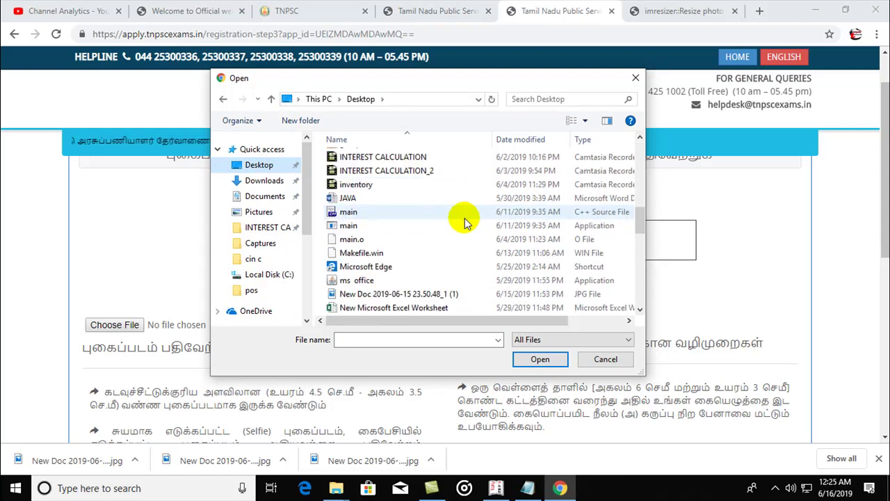
scroll(464, 222, "down", 2)
left_click(636, 77)
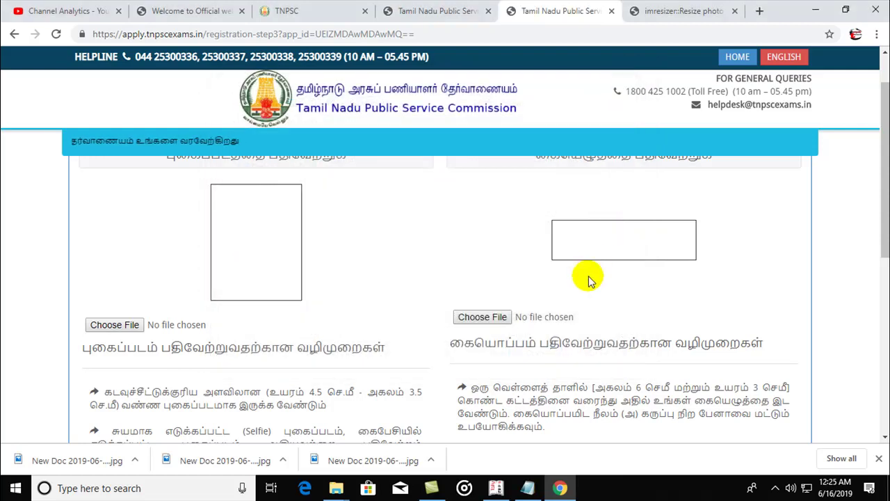
Check the required signature file name in the guidelines and rename the scanned signature image on the desktop to Signature
scroll(584, 336, "down", 3)
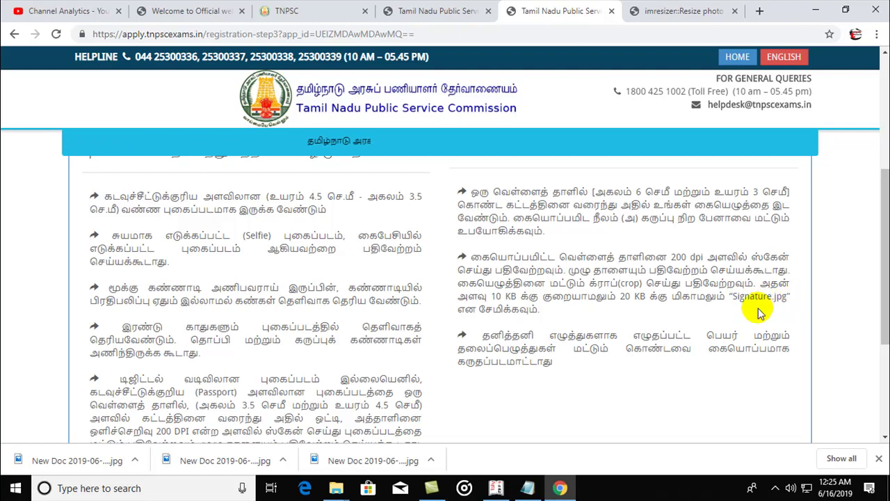
left_click(814, 11)
left_click(660, 160)
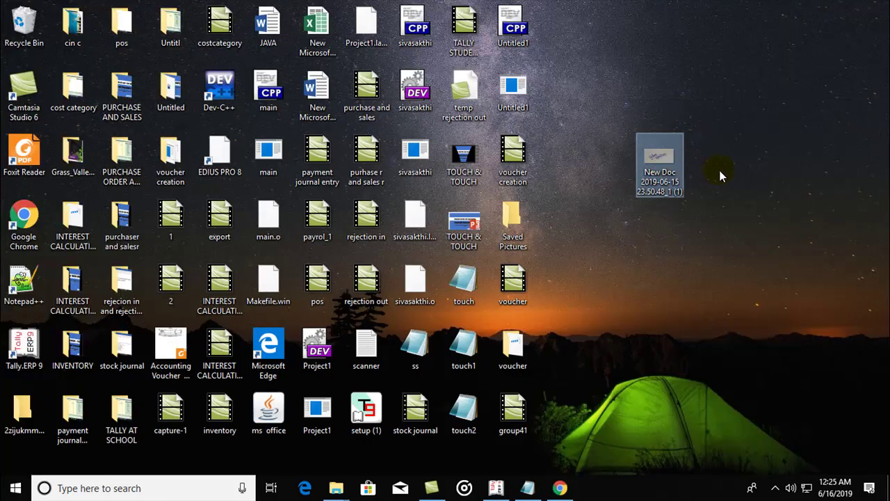
key("F2")
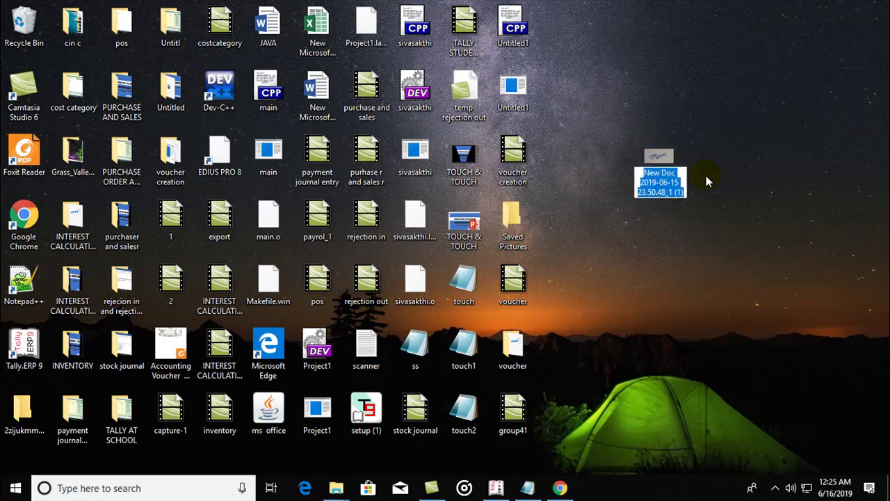
type("Signature")
key("Return")
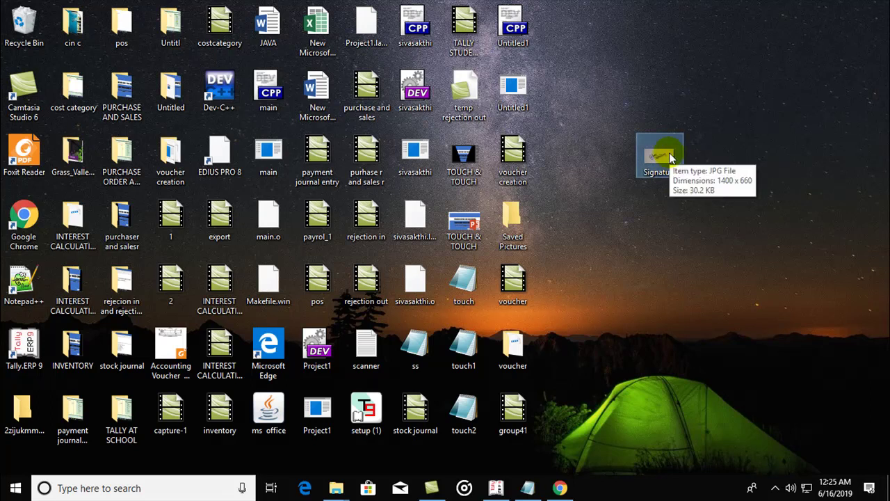
Return to the TNPSC form in Chrome, try to upload Signature.jpg from the Desktop as the signature, and acknowledge the warning
left_click(560, 487)
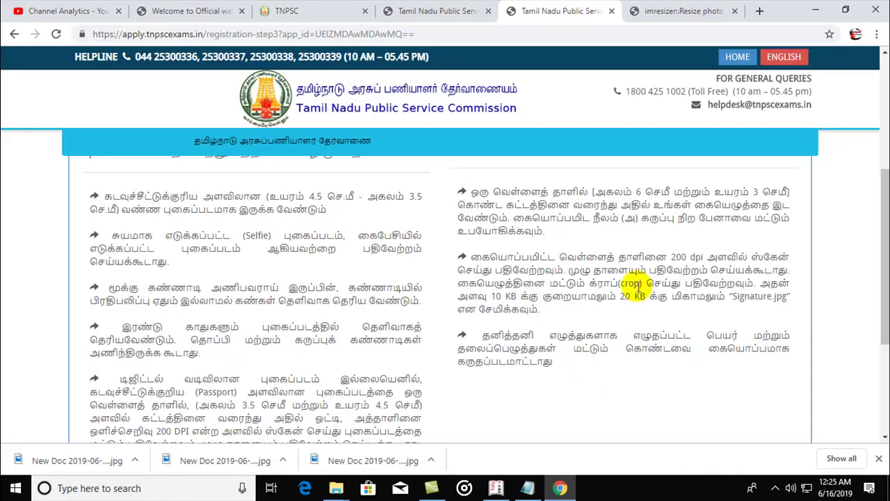
scroll(639, 290, "down", 2)
scroll(639, 291, "up", 2)
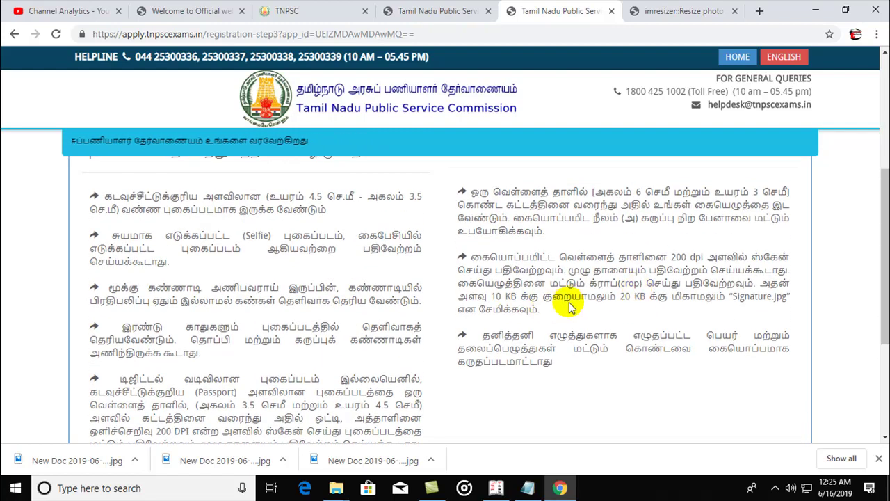
scroll(636, 299, "up", 3)
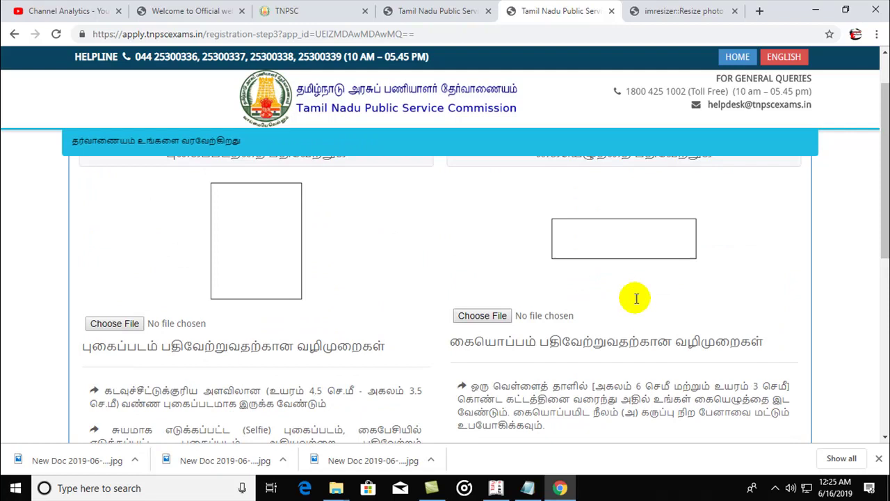
left_click(498, 317)
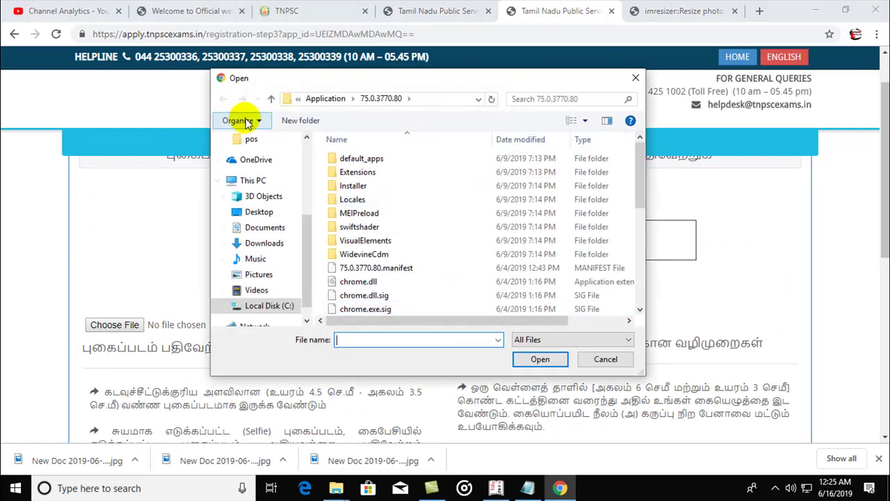
left_click(296, 99)
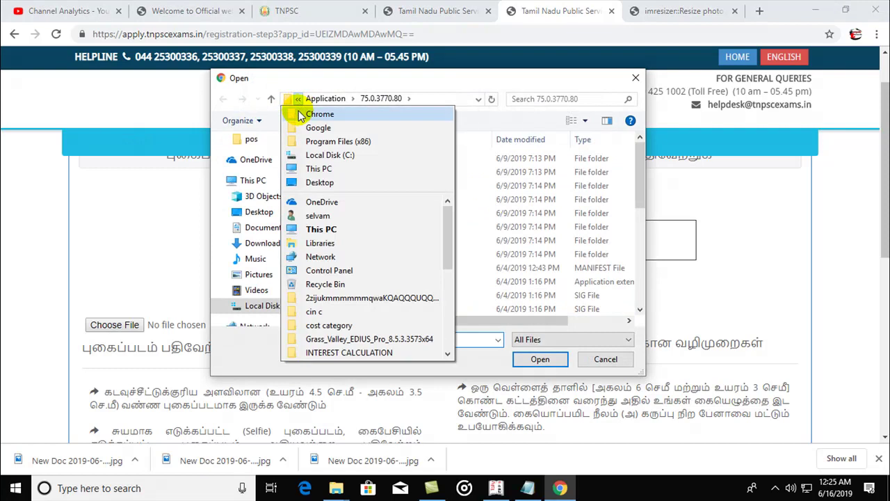
left_click(320, 183)
type("s")
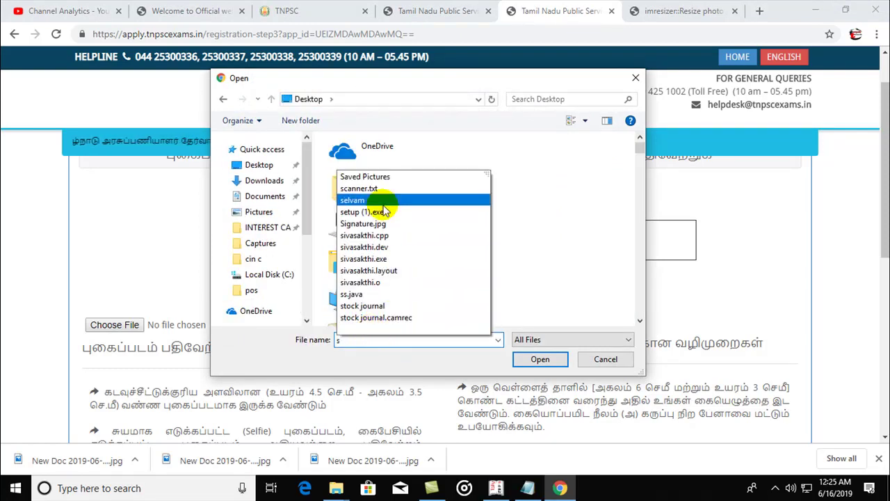
left_click(382, 224)
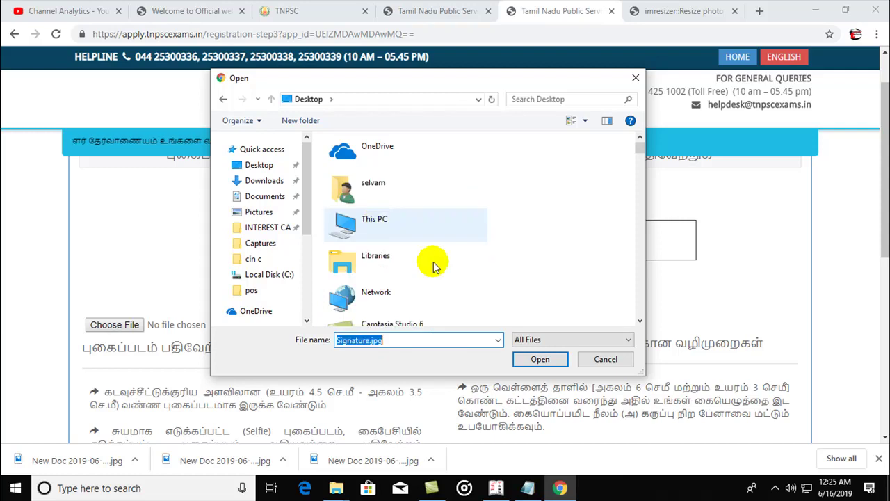
left_click(550, 359)
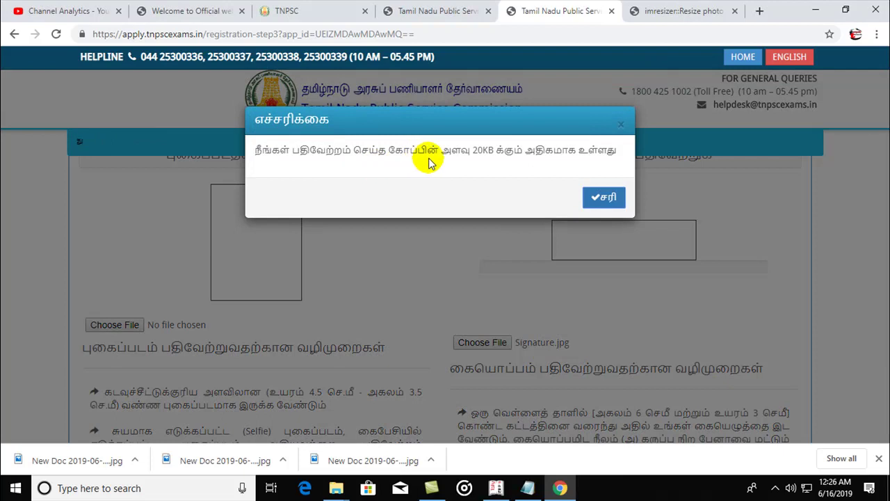
left_click(605, 198)
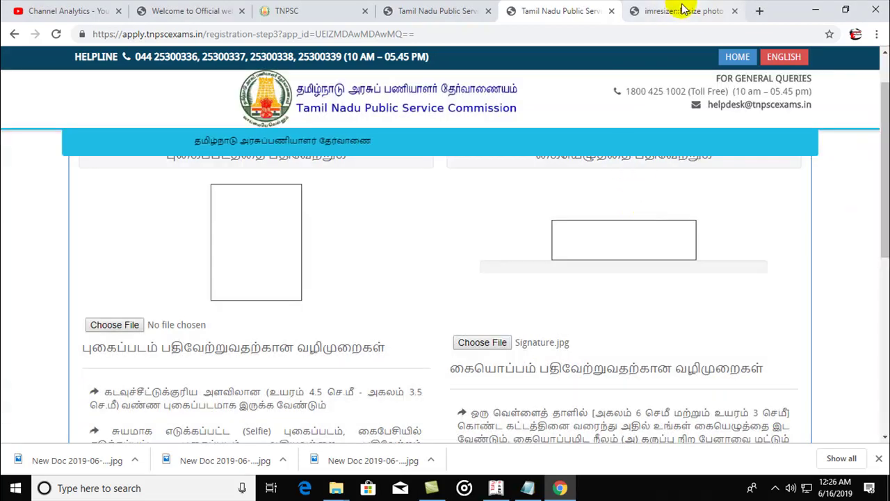
Switch to the imresizer.com page and choose Signature.jpg from the Desktop as the image to upload
left_click(672, 12)
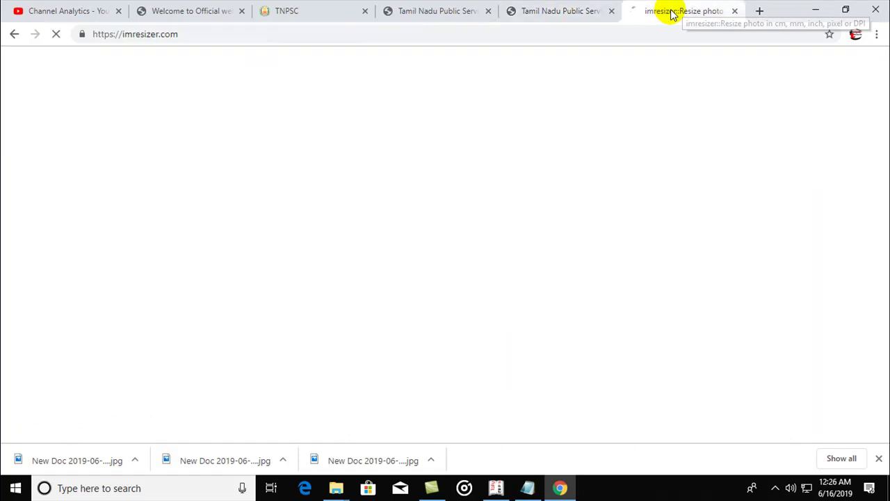
left_click(198, 34)
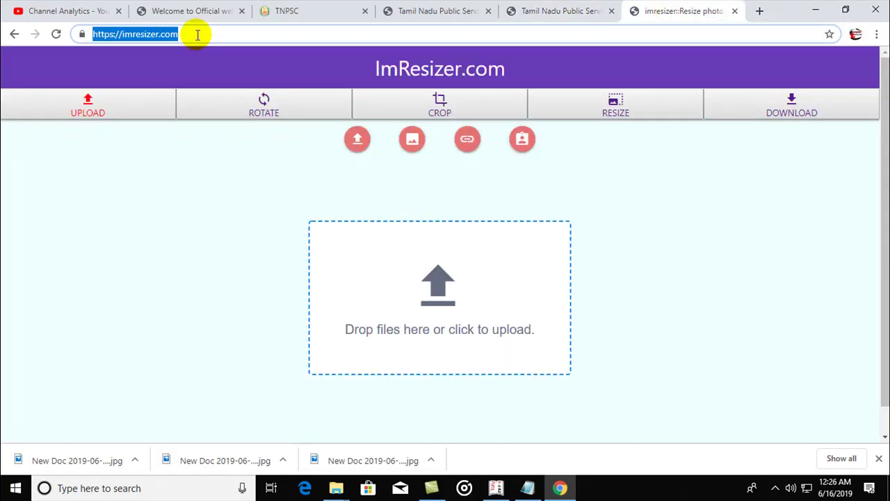
left_click(449, 285)
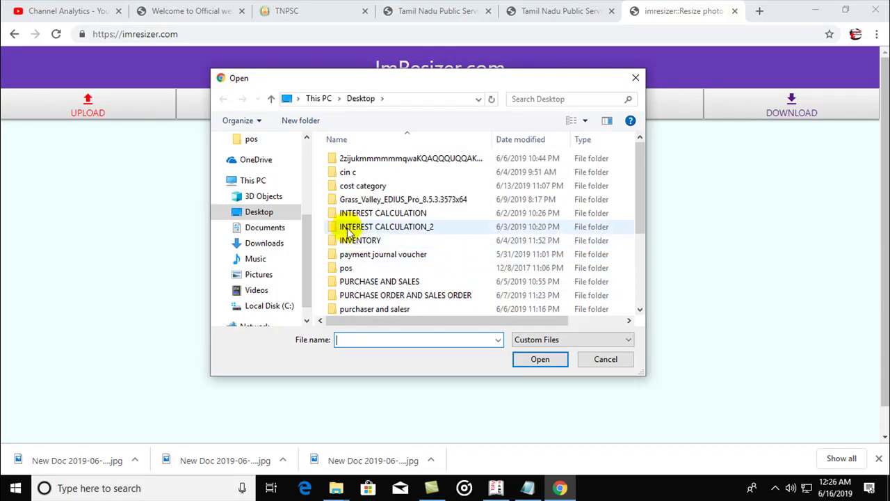
left_click_drag(307, 224, 306, 242)
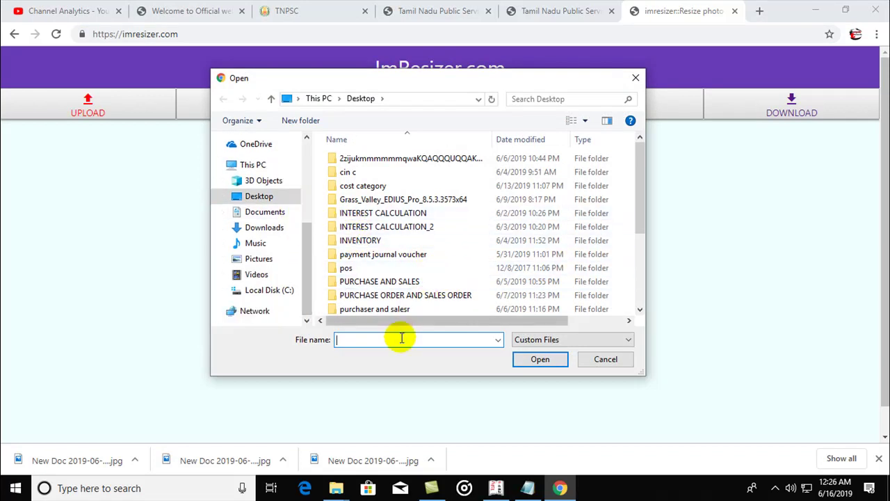
type("si")
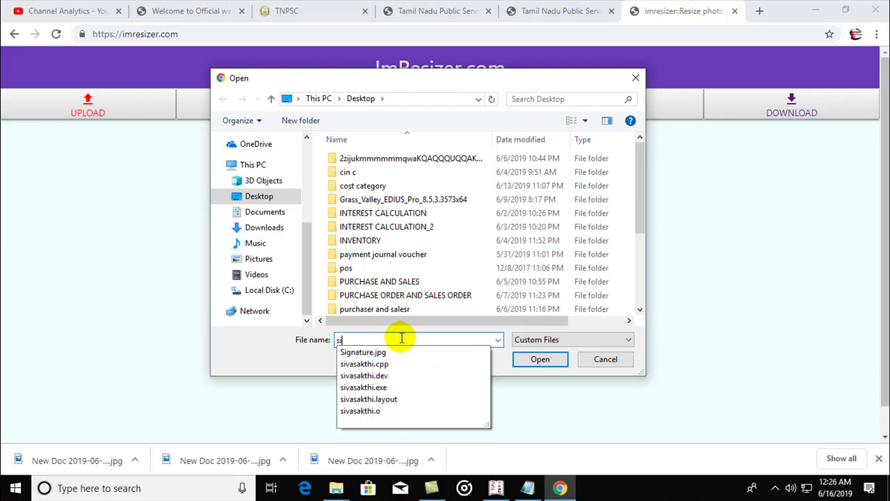
left_click(393, 353)
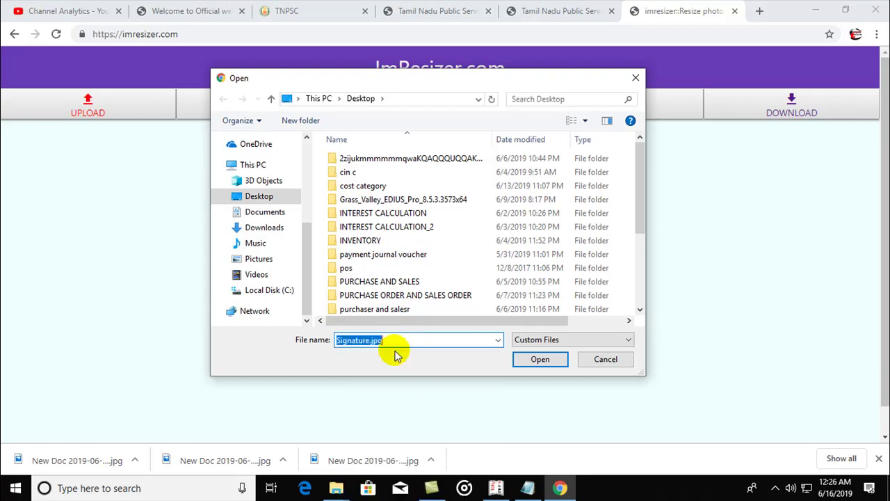
left_click(533, 358)
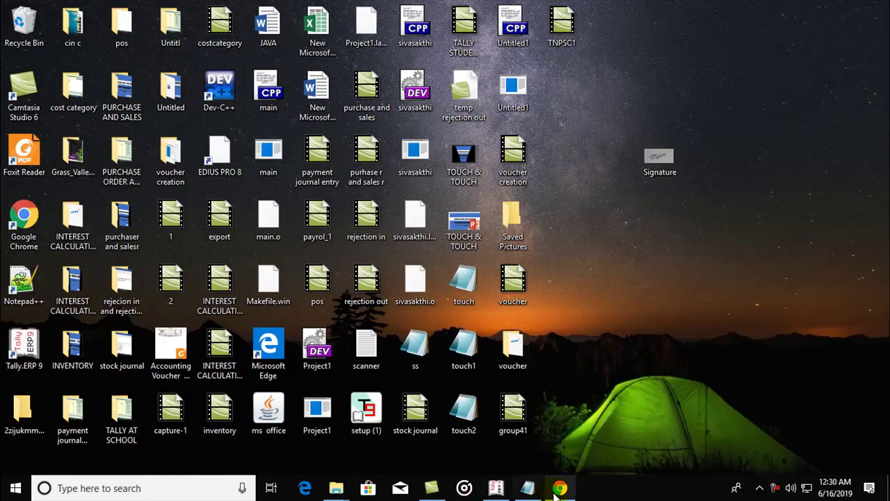
Return to imresizer.com in Chrome, start a new image upload and browse to the Desktop folder
left_click(560, 488)
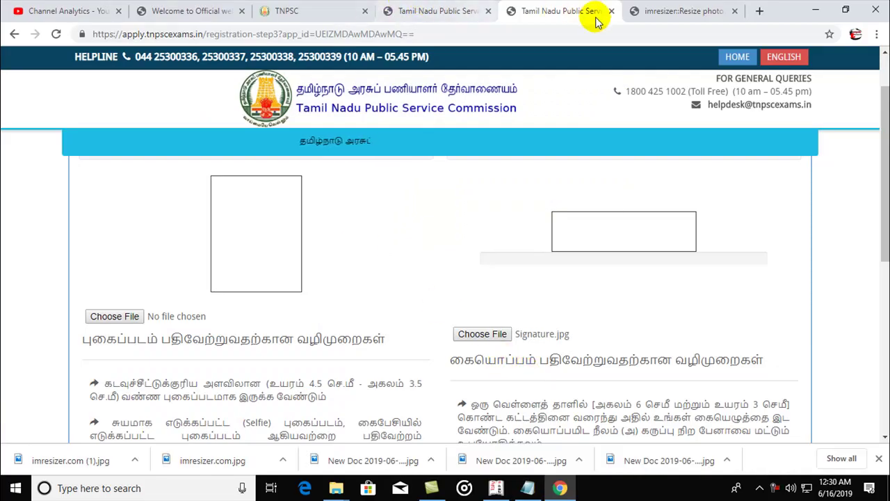
left_click(652, 10)
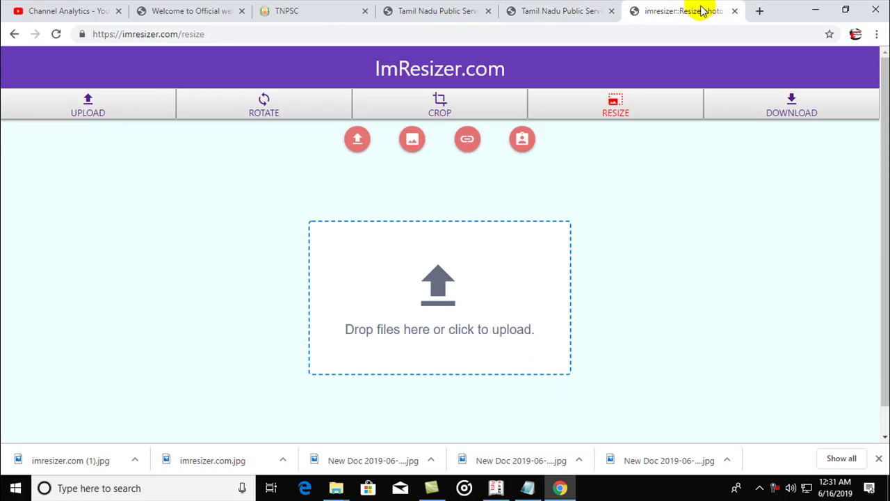
left_click(411, 304)
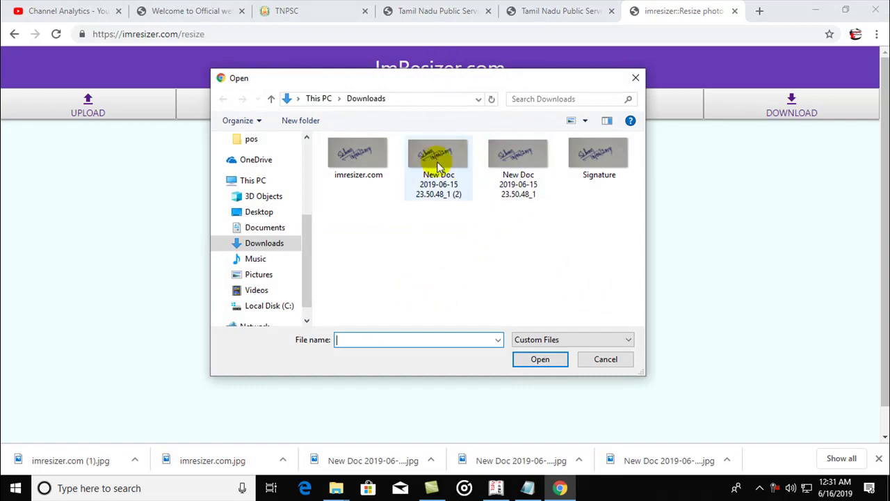
left_click(298, 98)
left_click(297, 98)
left_click(298, 98)
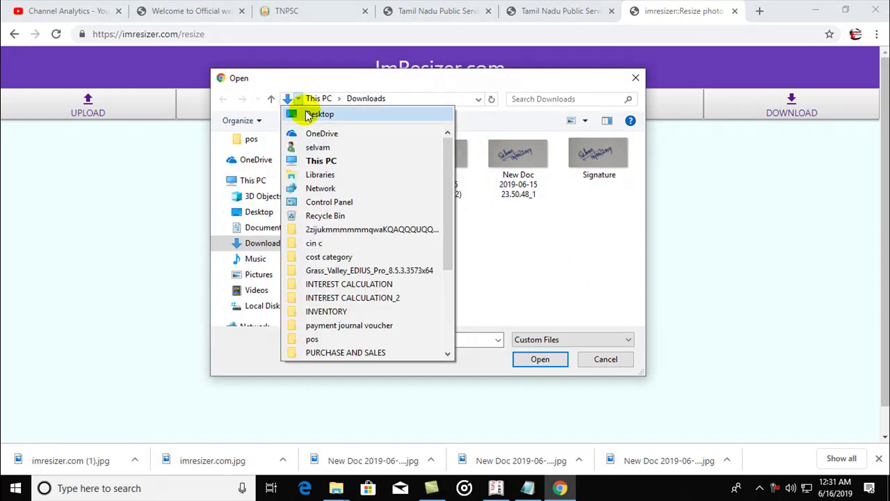
left_click(309, 116)
Find Signature.jpg on the Desktop by its file name and upload it for resizing
scroll(393, 233, "down", 6)
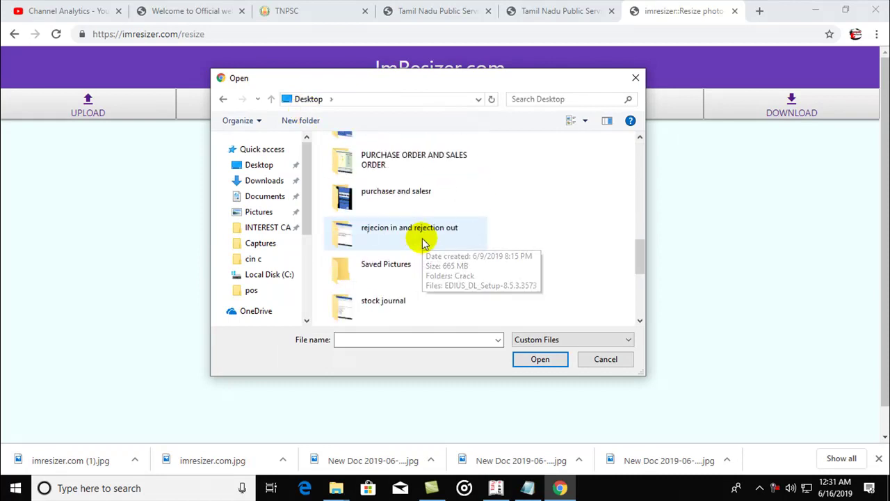
left_click(394, 338)
type("s")
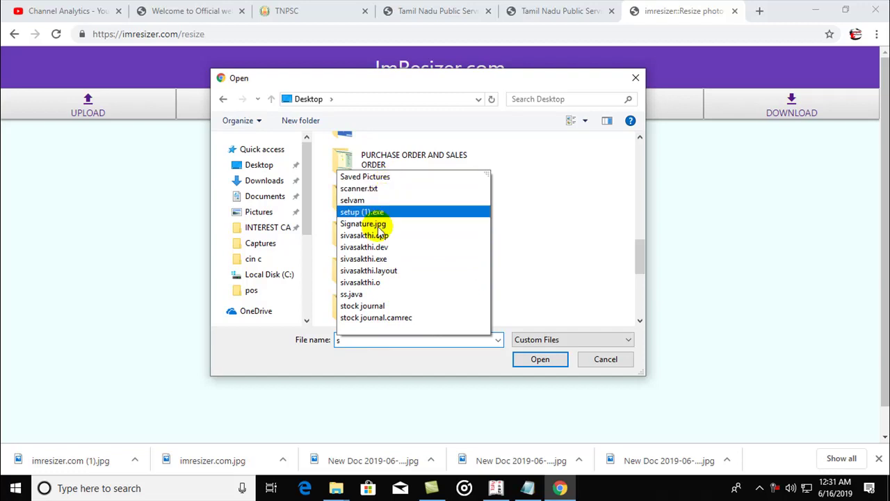
type("i")
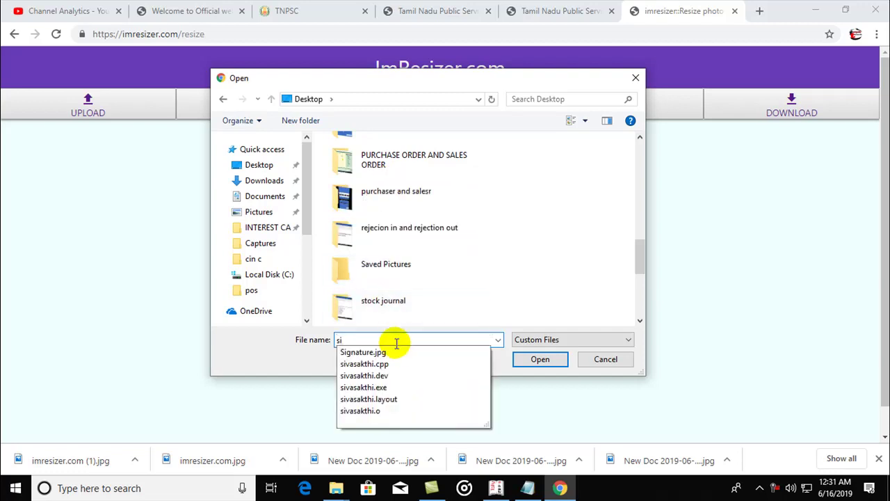
left_click(397, 354)
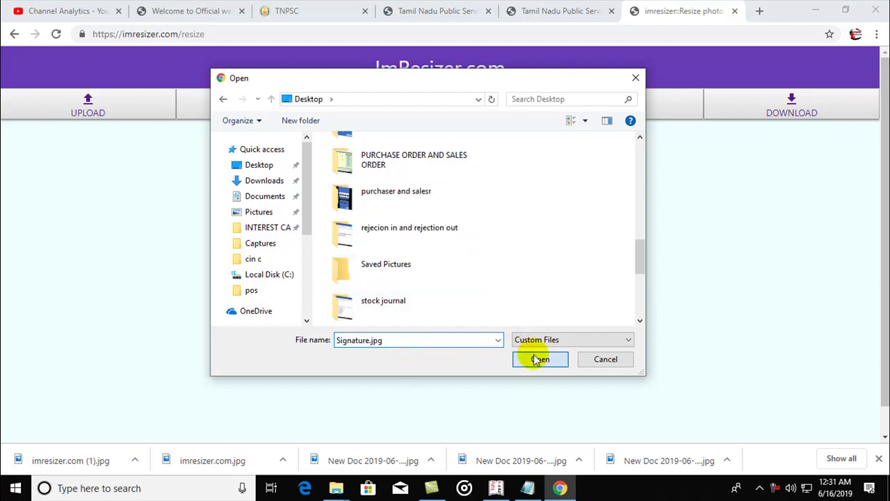
left_click(540, 359)
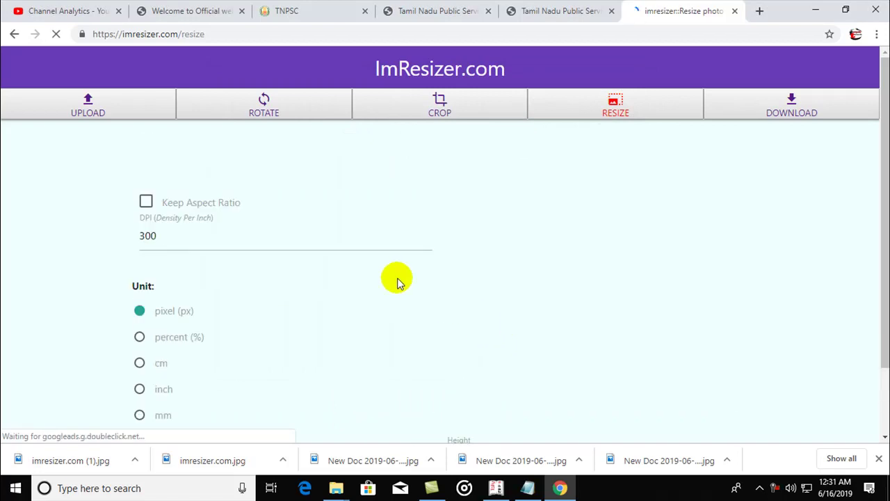
Resize the signature image in centimetres to a width of 6 and a height of 3
scroll(395, 280, "down", 1)
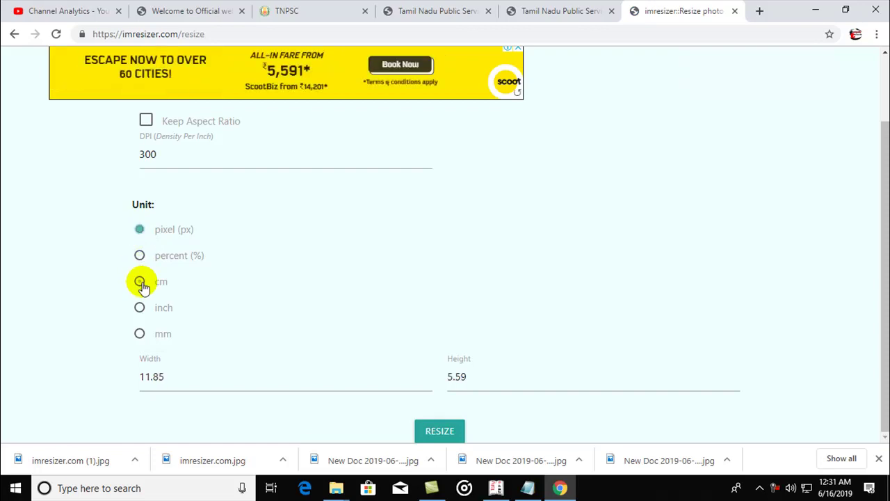
left_click(140, 281)
left_click_drag(190, 377, 113, 376)
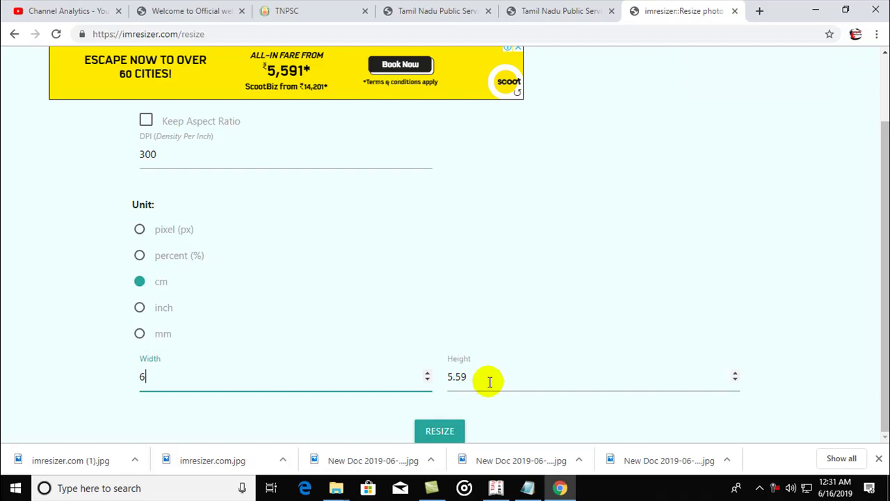
left_click_drag(489, 382, 340, 356)
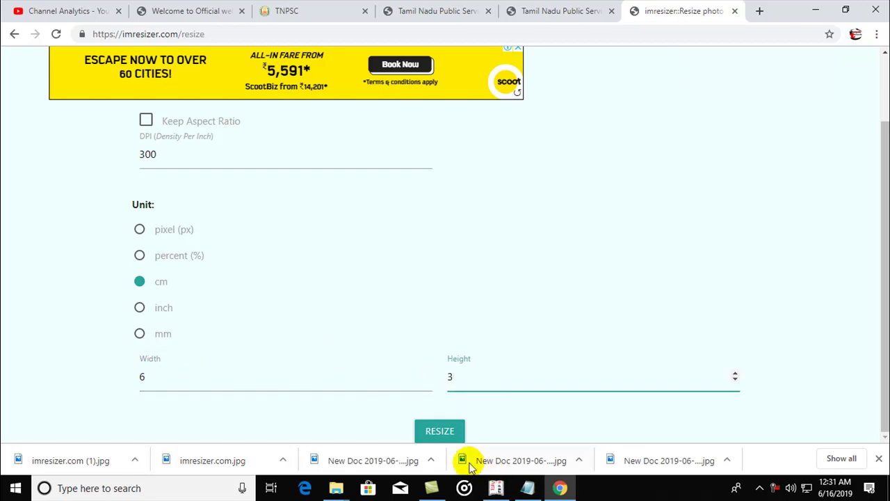
left_click(454, 432)
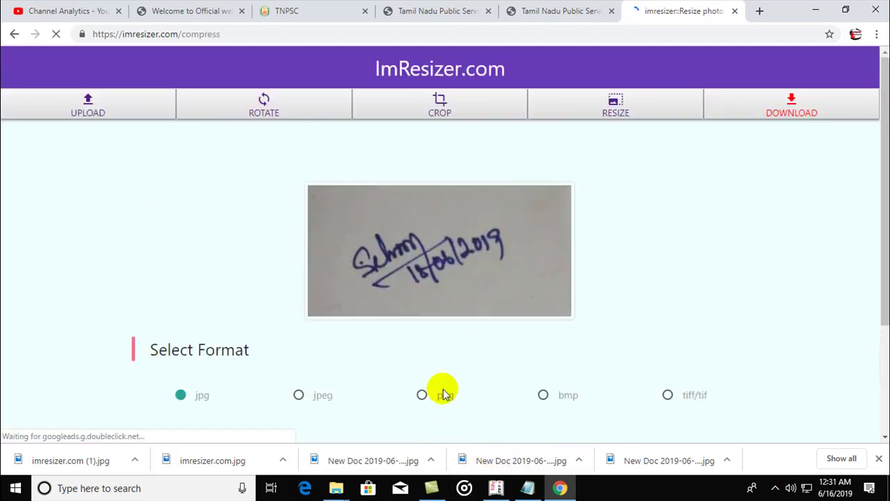
scroll(480, 312, "down", 2)
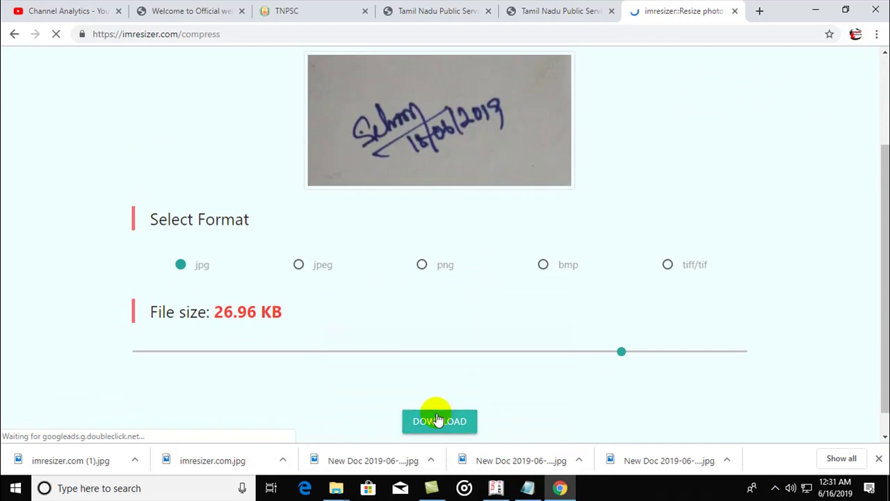